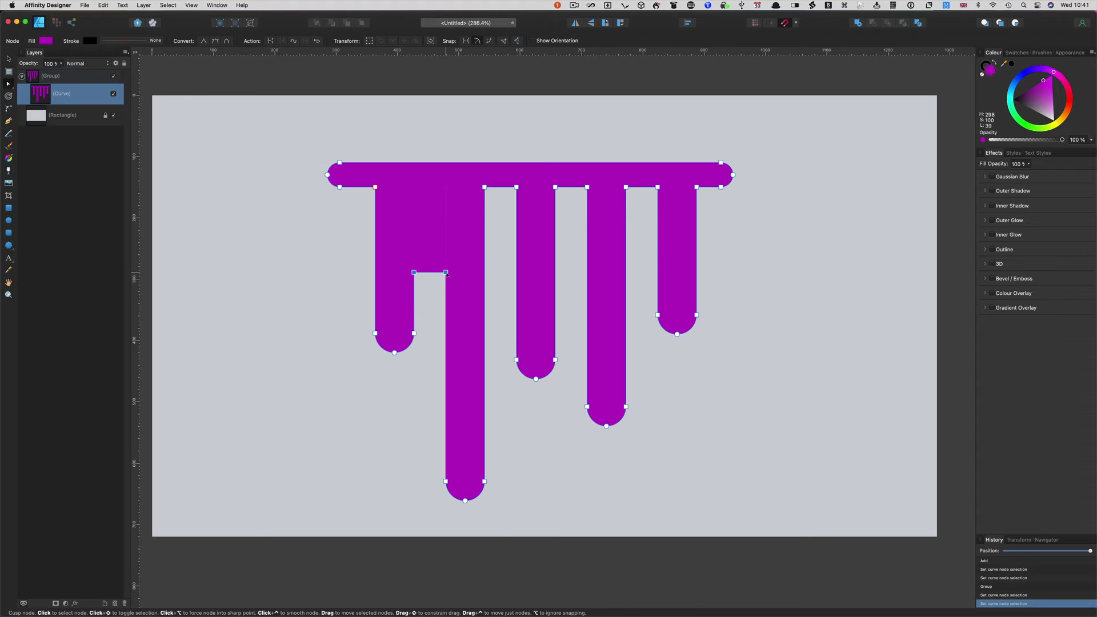
# Lower the top edges of the three remaining gaps to different heights, and add a raised middle node to the first gap's top edge
pyautogui.moveTo(474, 143); pyautogui.dragTo(517, 317)
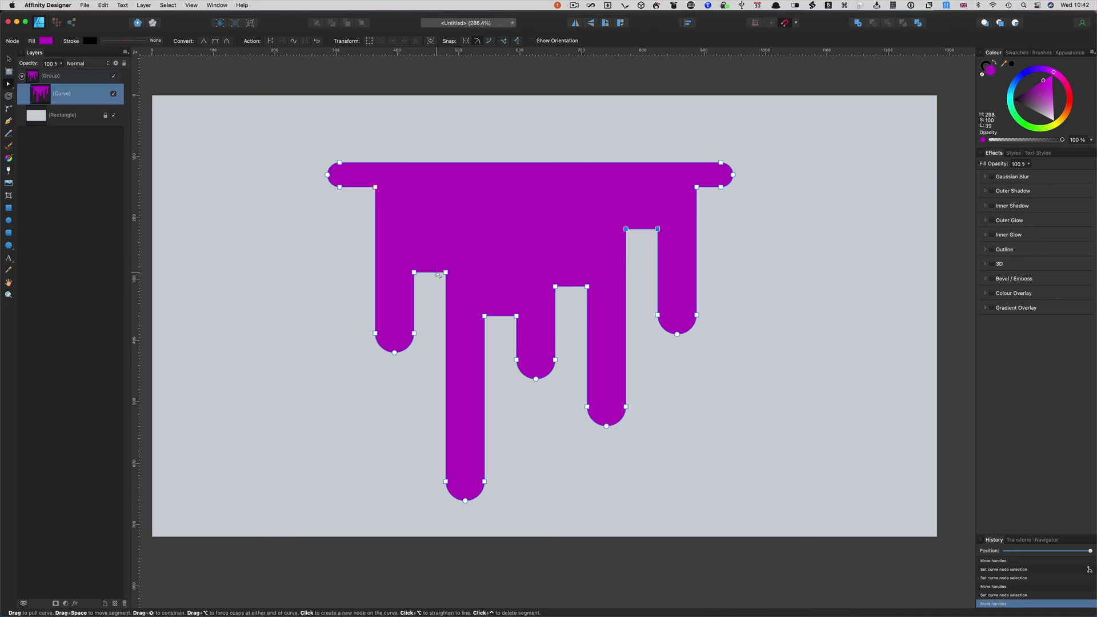
pyautogui.click(431, 274)
pyautogui.moveTo(431, 274); pyautogui.dragTo(431, 263)
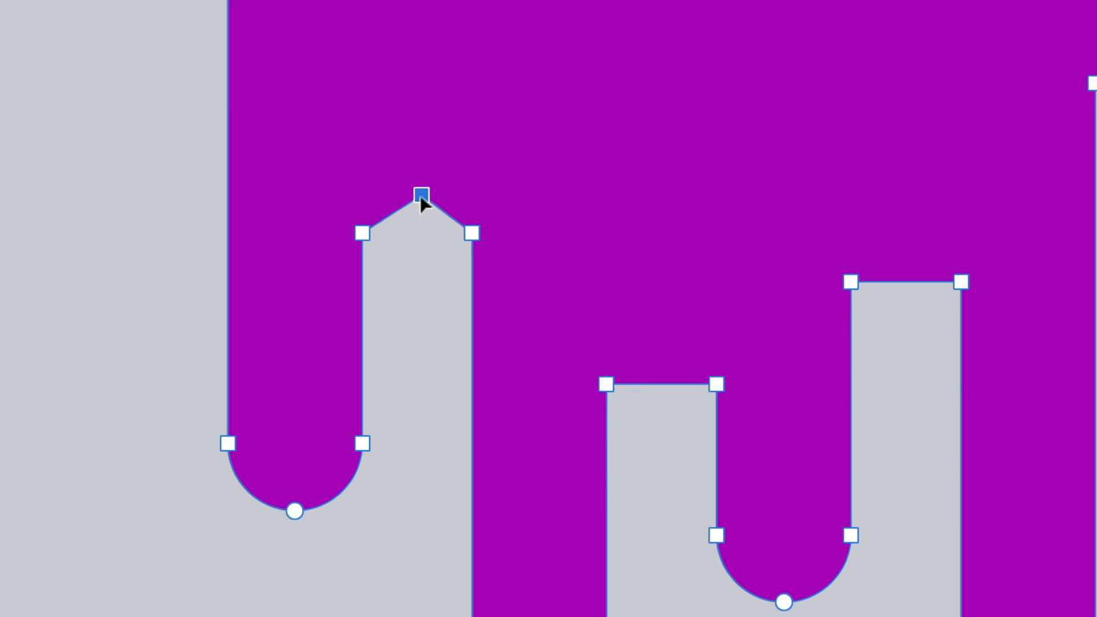
pyautogui.moveTo(421, 197); pyautogui.dragTo(416, 191)
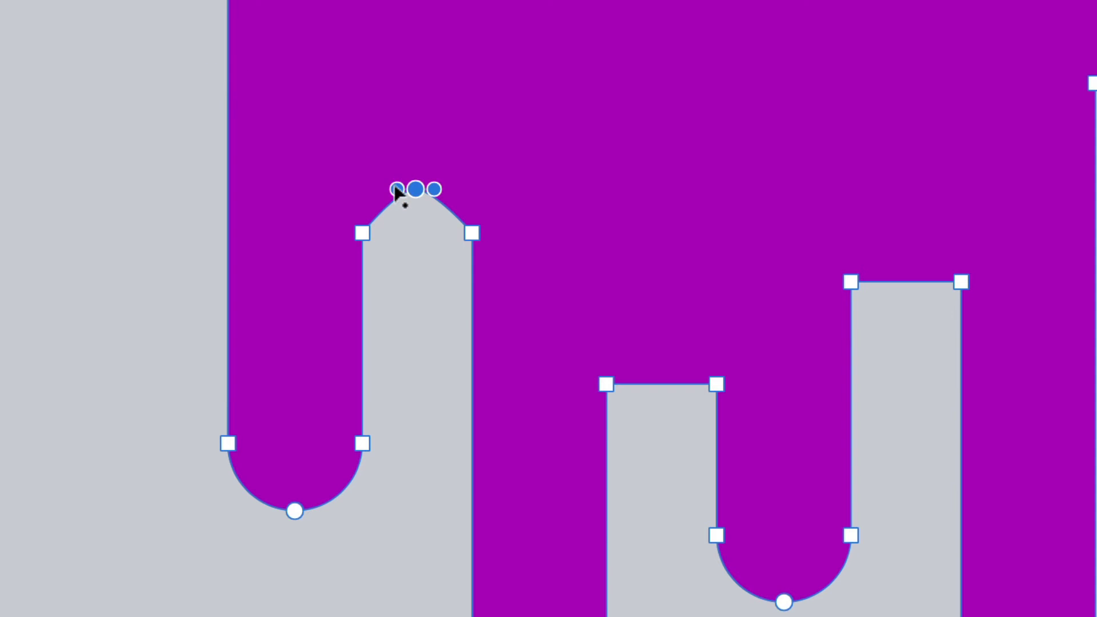
# Lengthen both handles of the first gap's smooth middle node horizontally and raise the node to form a rounded top
pyautogui.moveTo(397, 189); pyautogui.dragTo(365, 189)
pyautogui.moveTo(434, 190); pyautogui.dragTo(466, 189)
pyautogui.press('space')
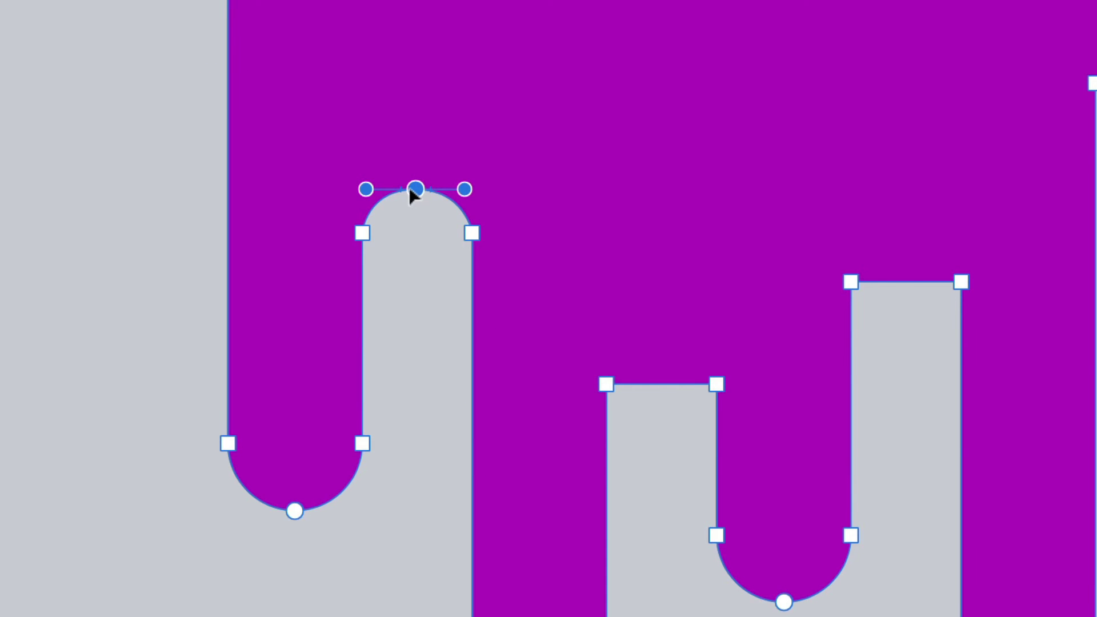
pyautogui.scroll(5, 415, 194)
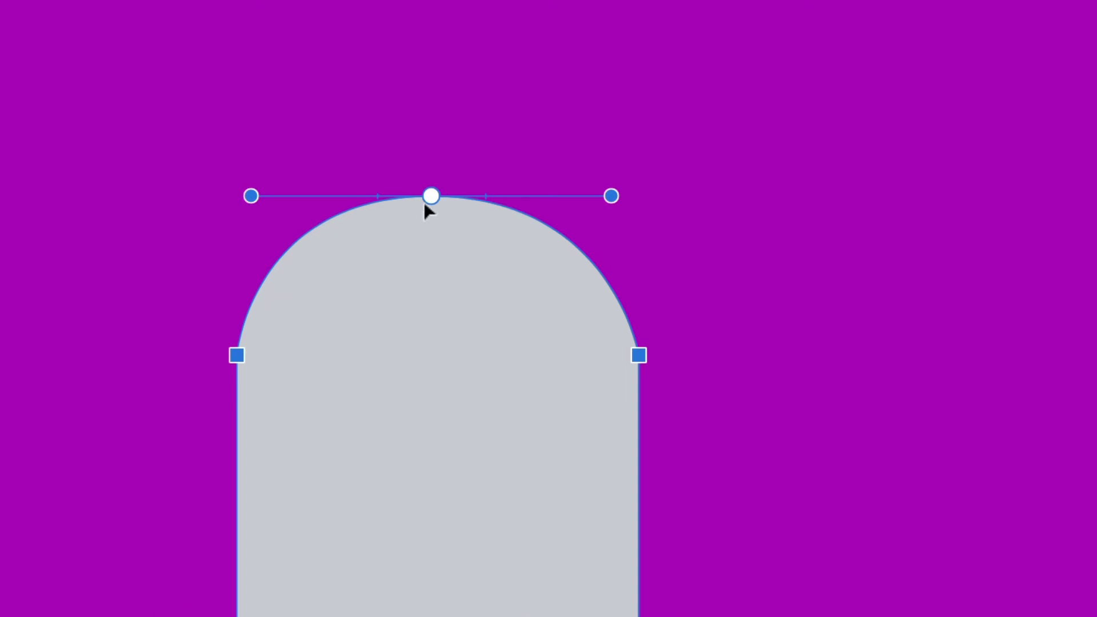
pyautogui.moveTo(430, 197); pyautogui.dragTo(436, 167)
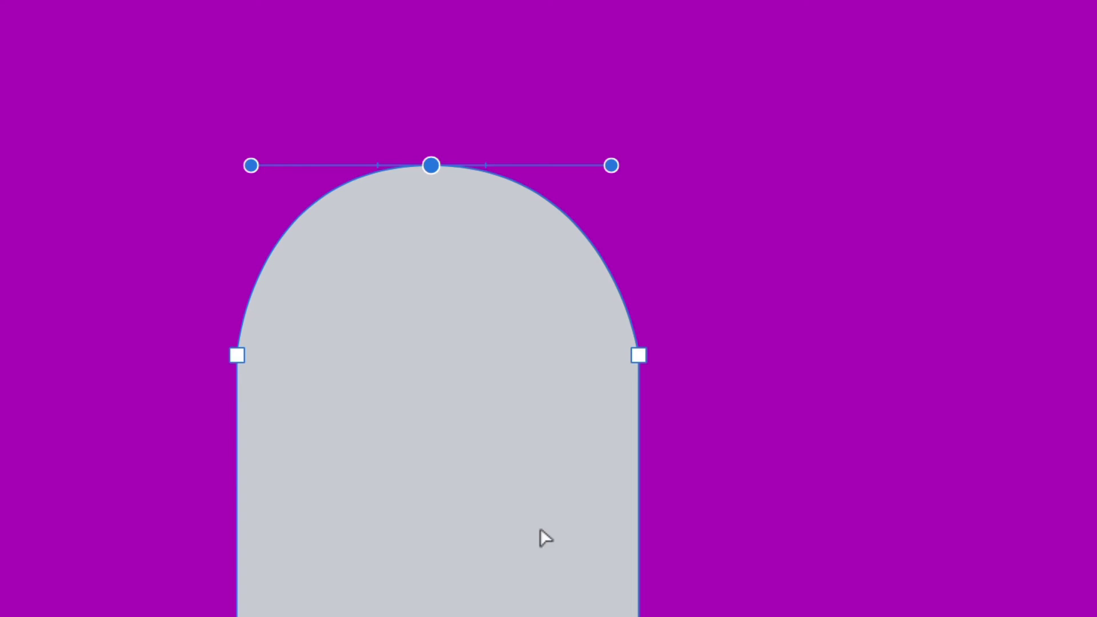
pyautogui.scroll(-2, 522, 566)
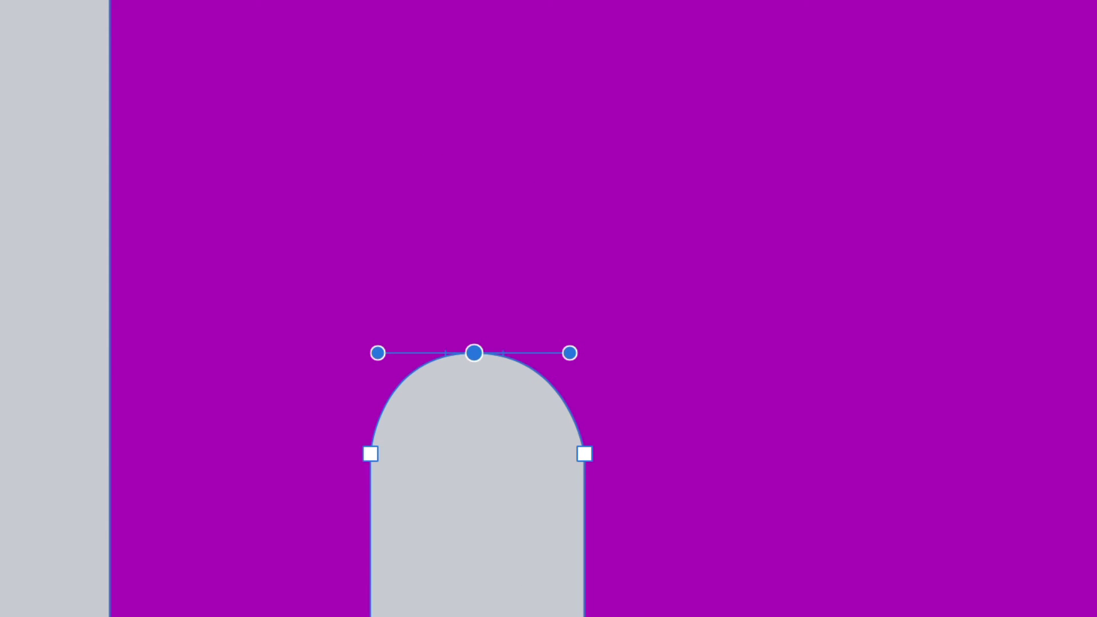
# Draw a rounded rectangle spanning the second gap's width across its top edge and fill it with blue (H 264, S 100, L 39)
pyautogui.press('m')
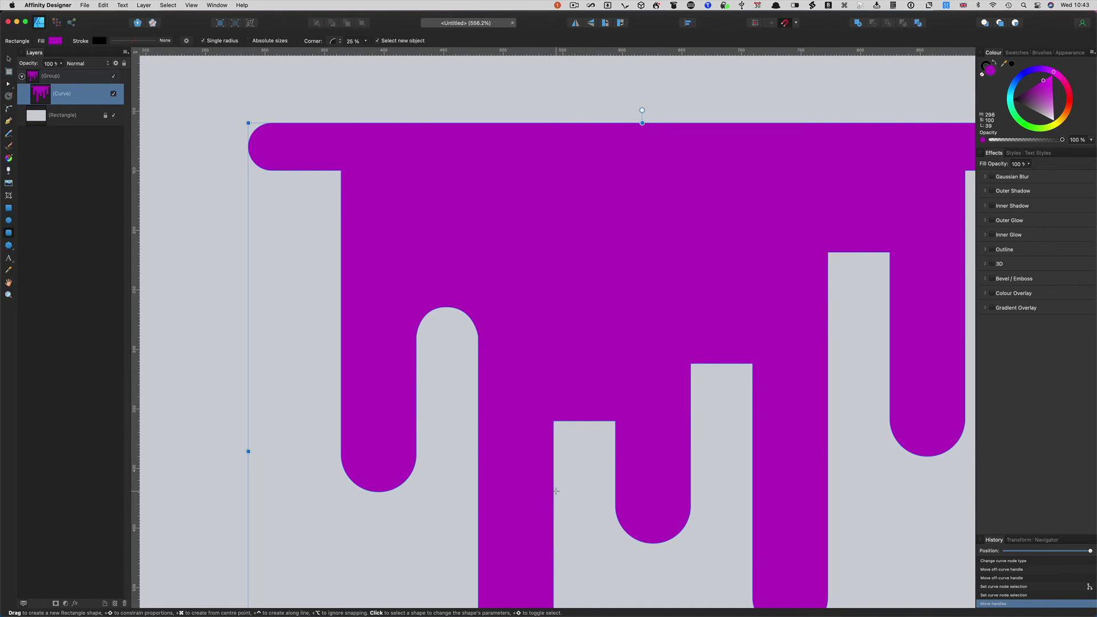
pyautogui.scroll(3, 556, 490)
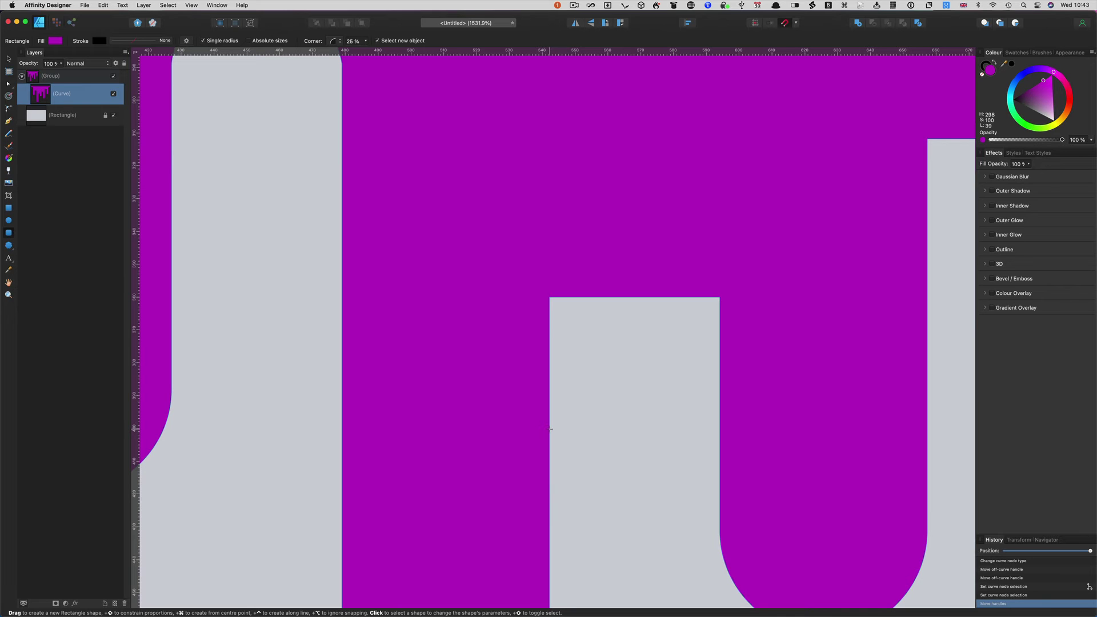
pyautogui.moveTo(550, 426); pyautogui.dragTo(721, 191)
pyautogui.rightClick(721, 190)
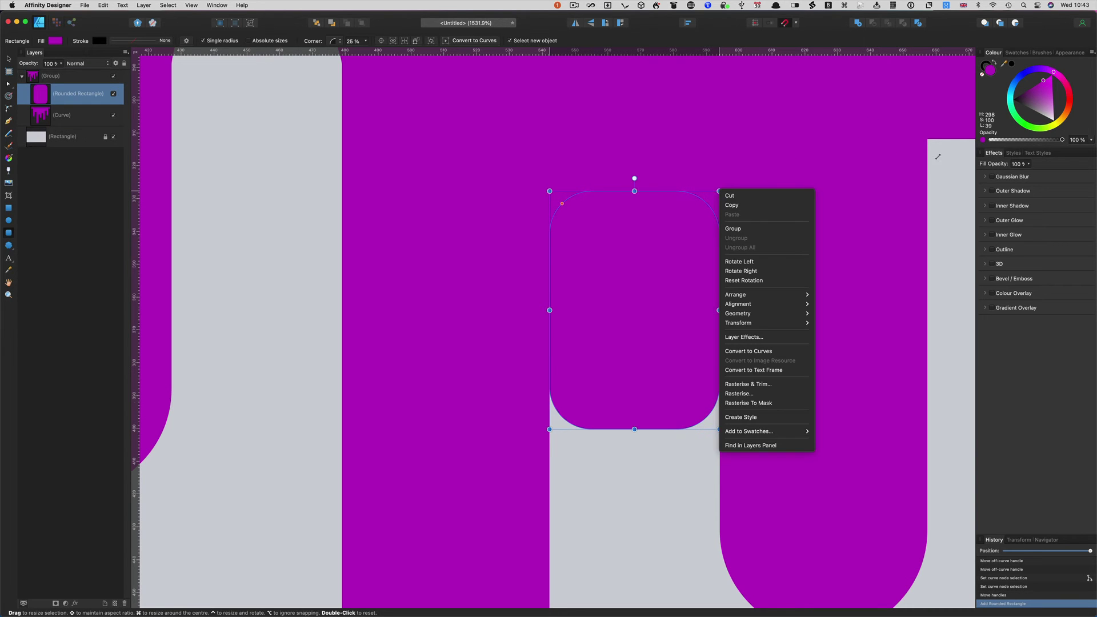
pyautogui.click(1037, 72)
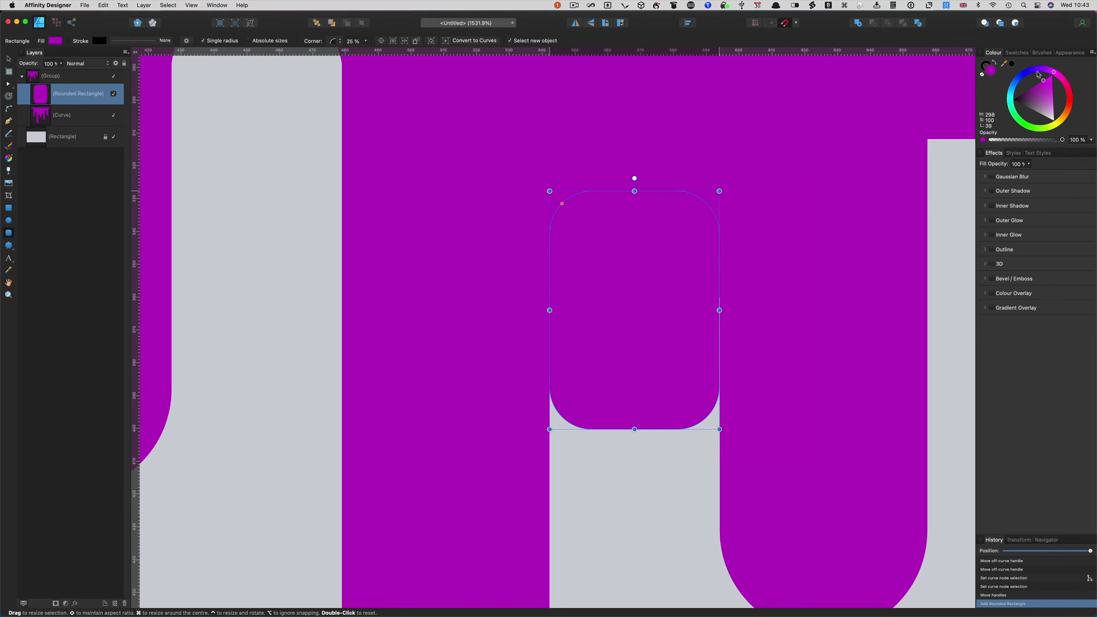
pyautogui.click(1037, 70)
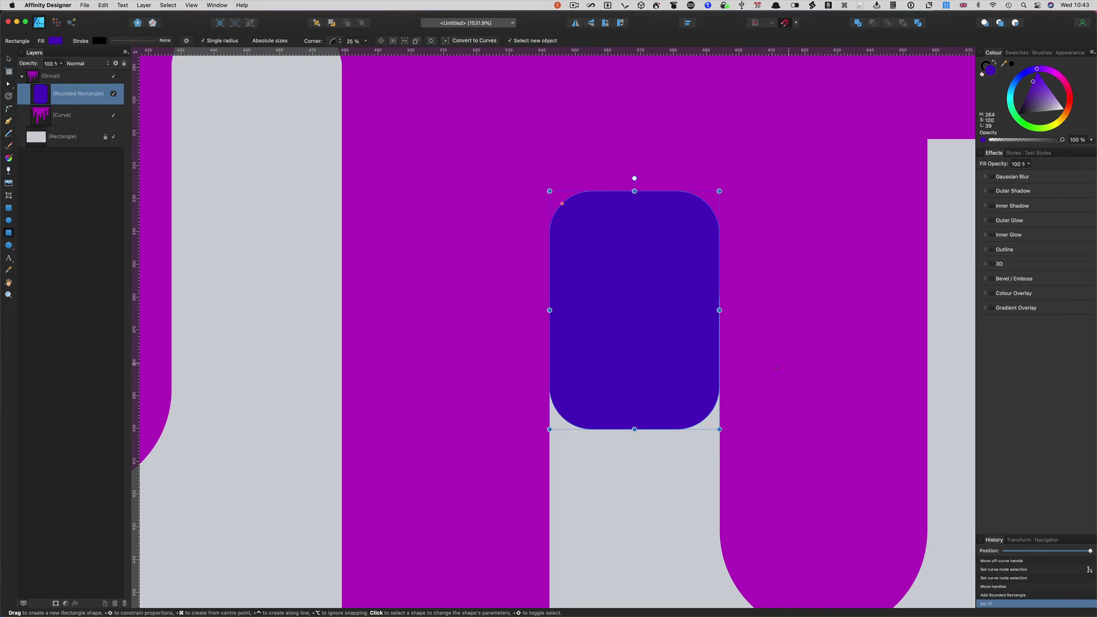
# Fit the blue rounded rectangle exactly to the gap's width and set its corner radius to 50%
pyautogui.scroll(5, 550, 494)
pyautogui.scroll(2, 550, 495)
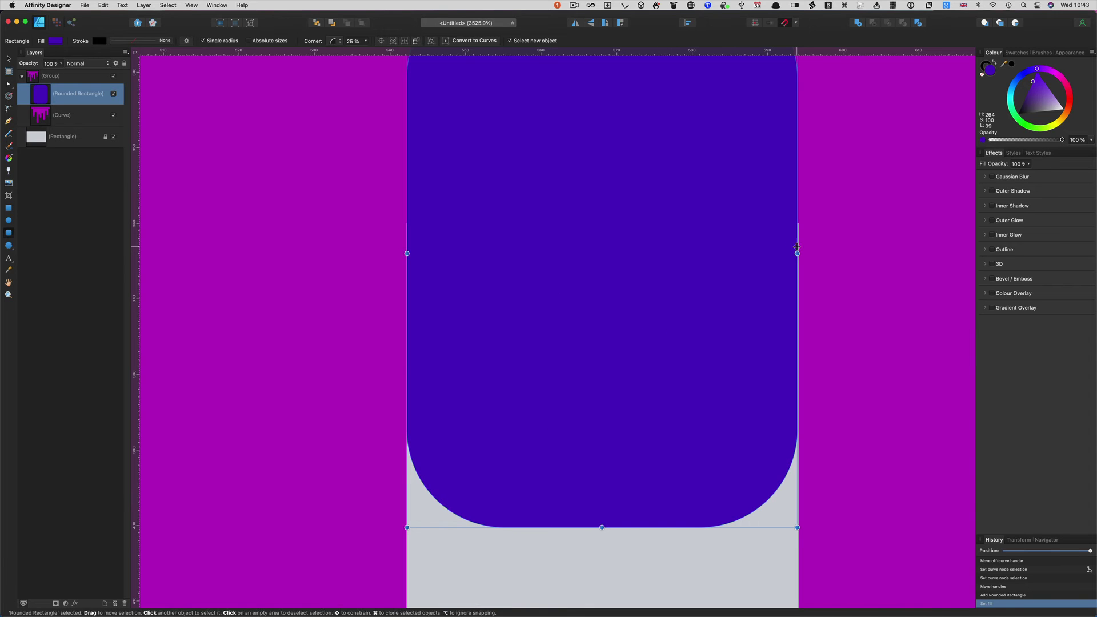
pyautogui.moveTo(797, 253); pyautogui.dragTo(798, 253)
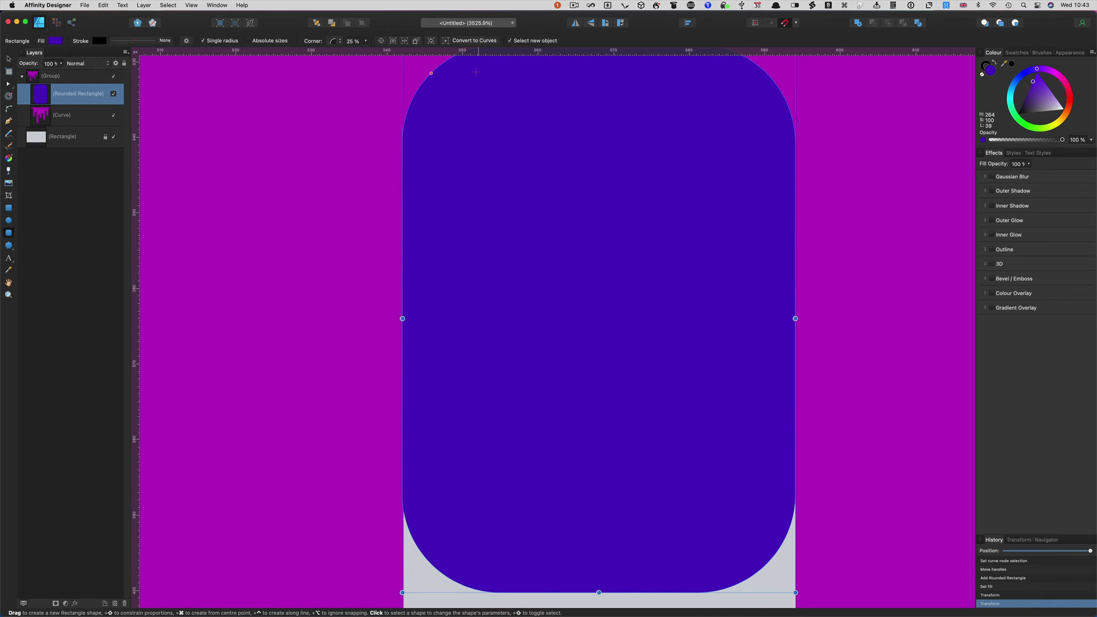
pyautogui.scroll(3, 456, 138)
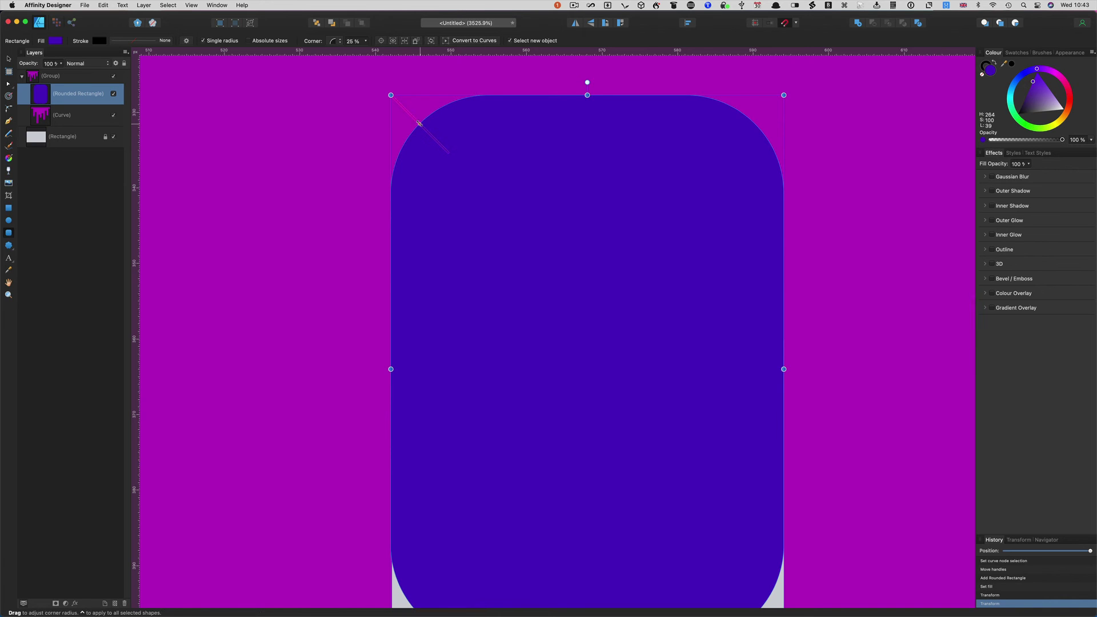
pyautogui.moveTo(428, 128); pyautogui.dragTo(565, 234)
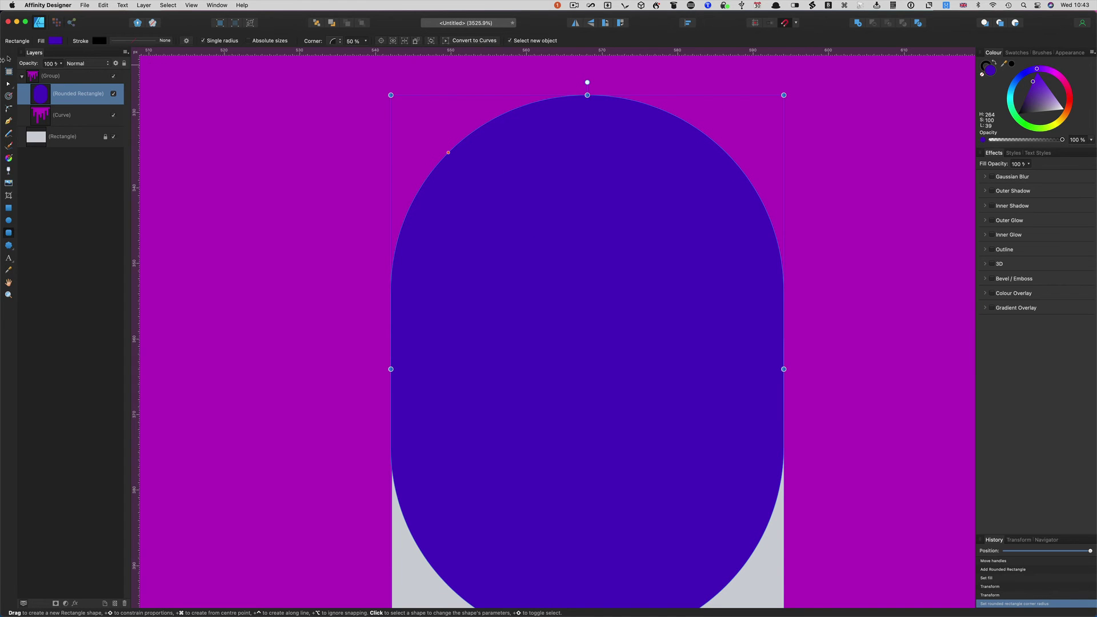
# Subtract the rounded rectangle from the drip curve to round the second gap's top
pyautogui.click(8, 59)
pyautogui.keyDown('shift'); pyautogui.click(225, 138); pyautogui.keyUp('shift')
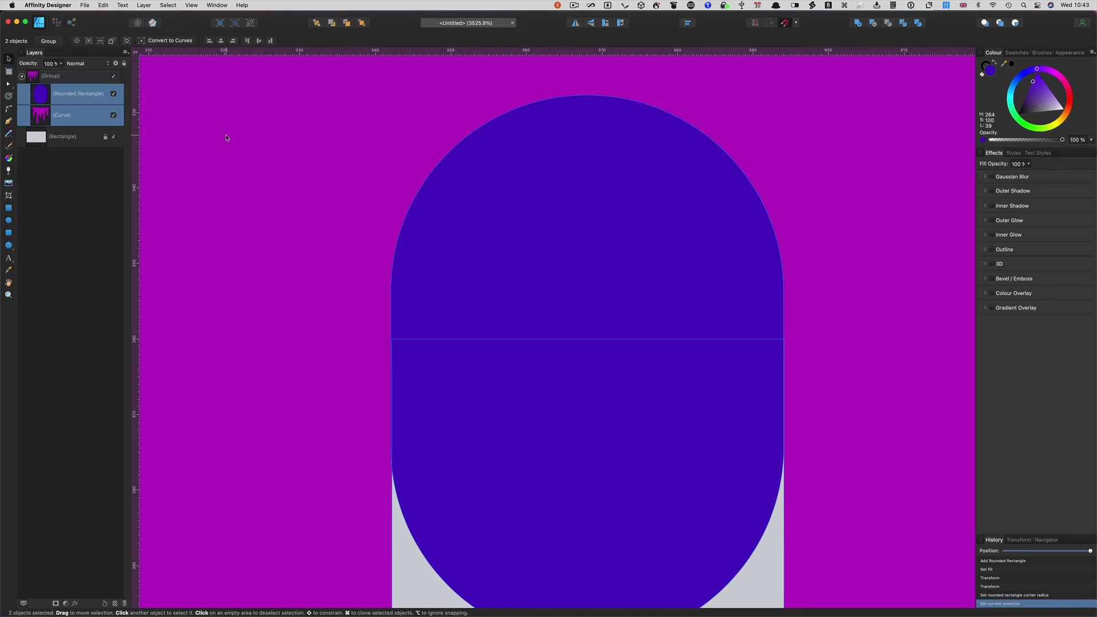
pyautogui.click(870, 26)
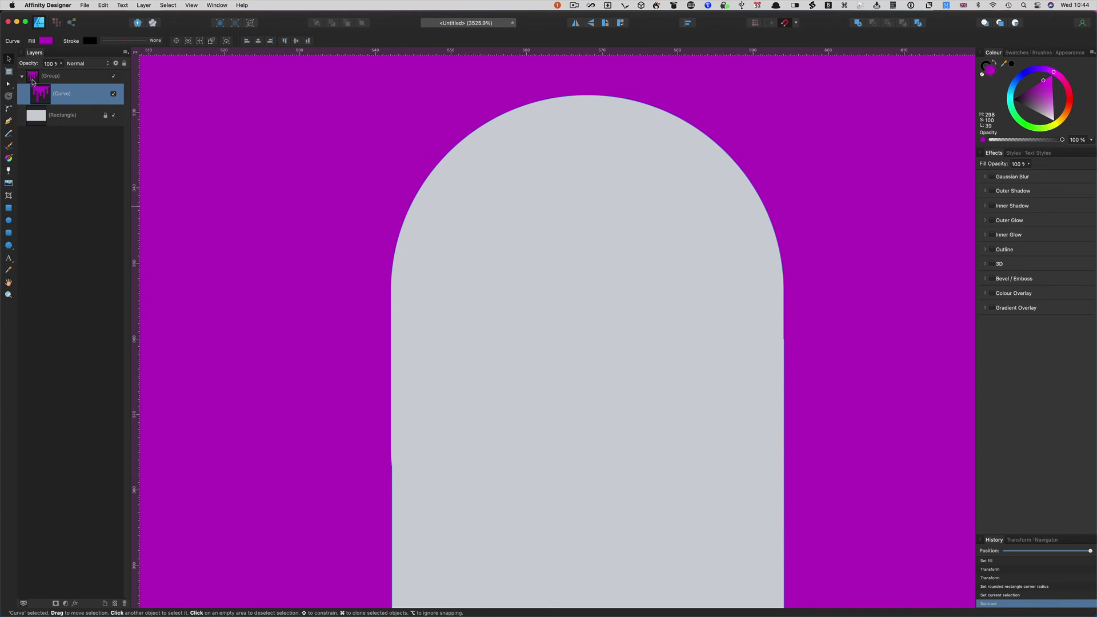
# Delete the stray nodes on both vertical sides of the second gap, just below its rounded top
pyautogui.click(8, 85)
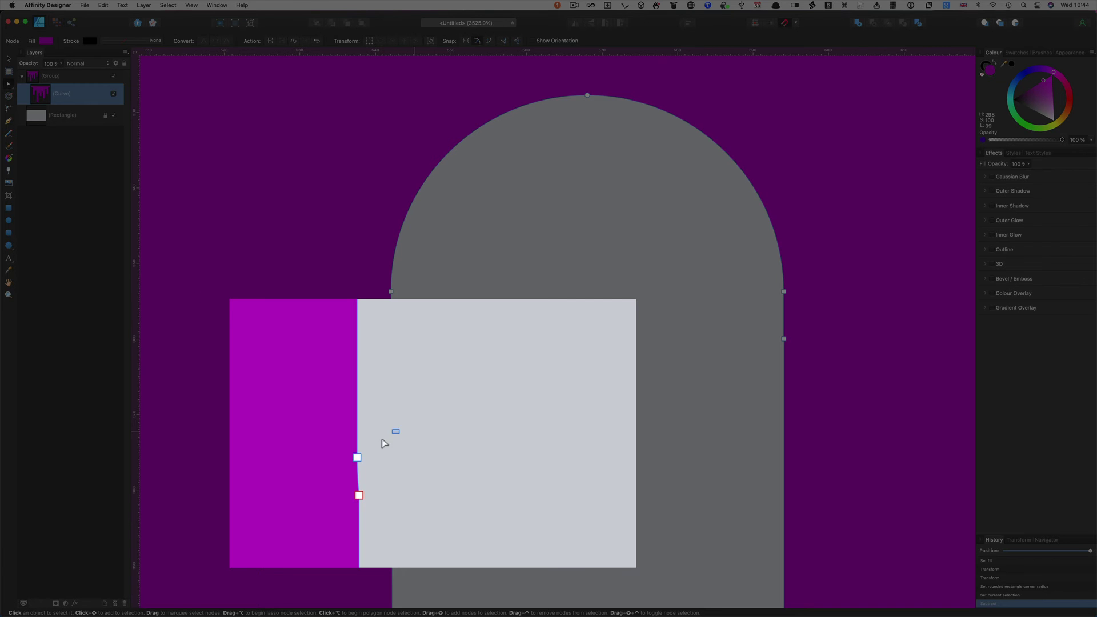
pyautogui.moveTo(382, 442); pyautogui.dragTo(326, 509)
pyautogui.press('Delete')
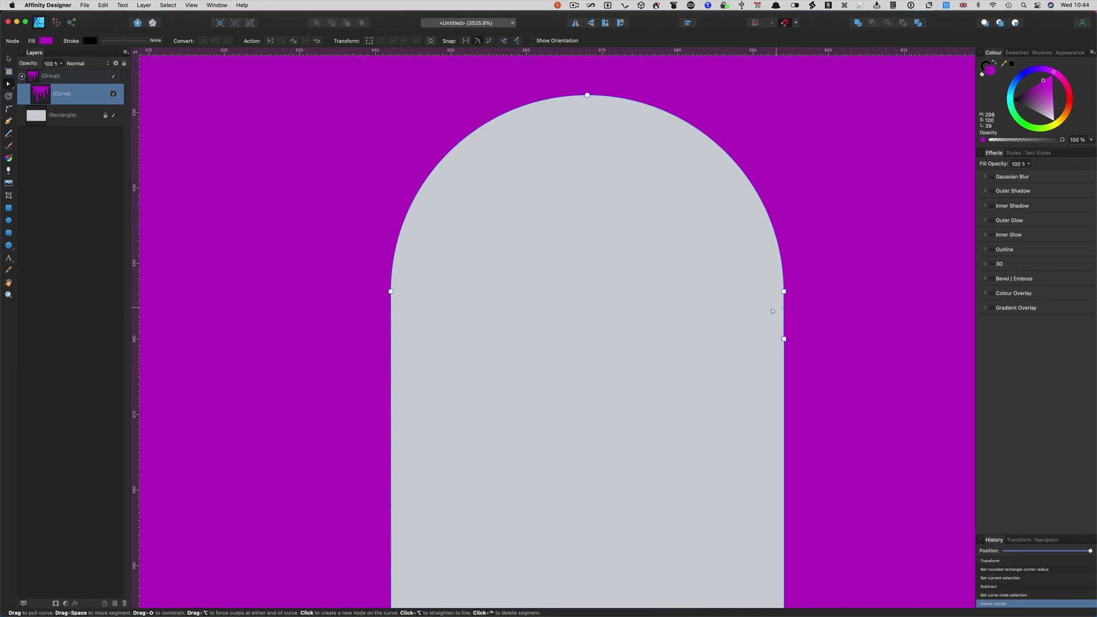
pyautogui.moveTo(752, 322); pyautogui.dragTo(797, 354)
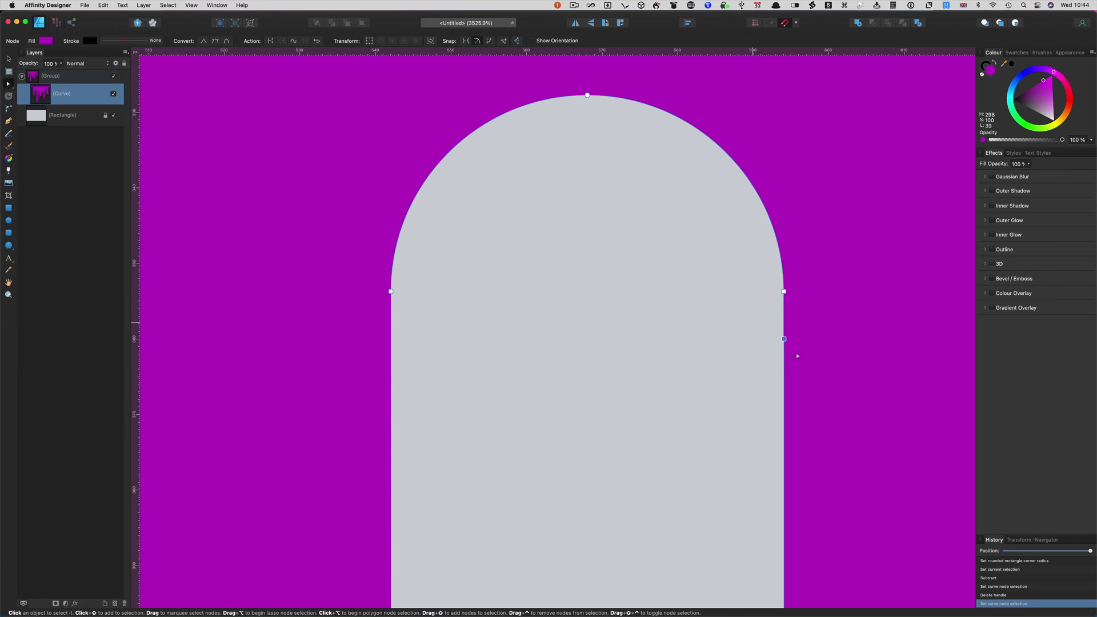
pyautogui.press('Delete')
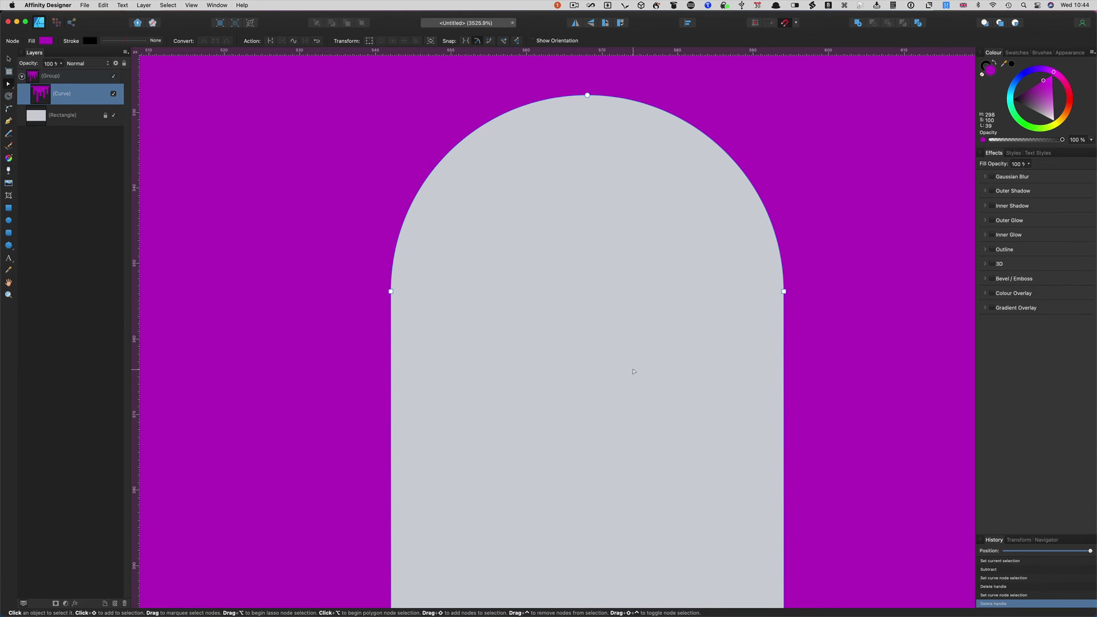
# Draw a small circle in the outer corner where the top bar's underside meets the first drip
pyautogui.scroll(-8, 634, 372)
pyautogui.hscroll(6, 617, 378)
pyautogui.scroll(3, 617, 377)
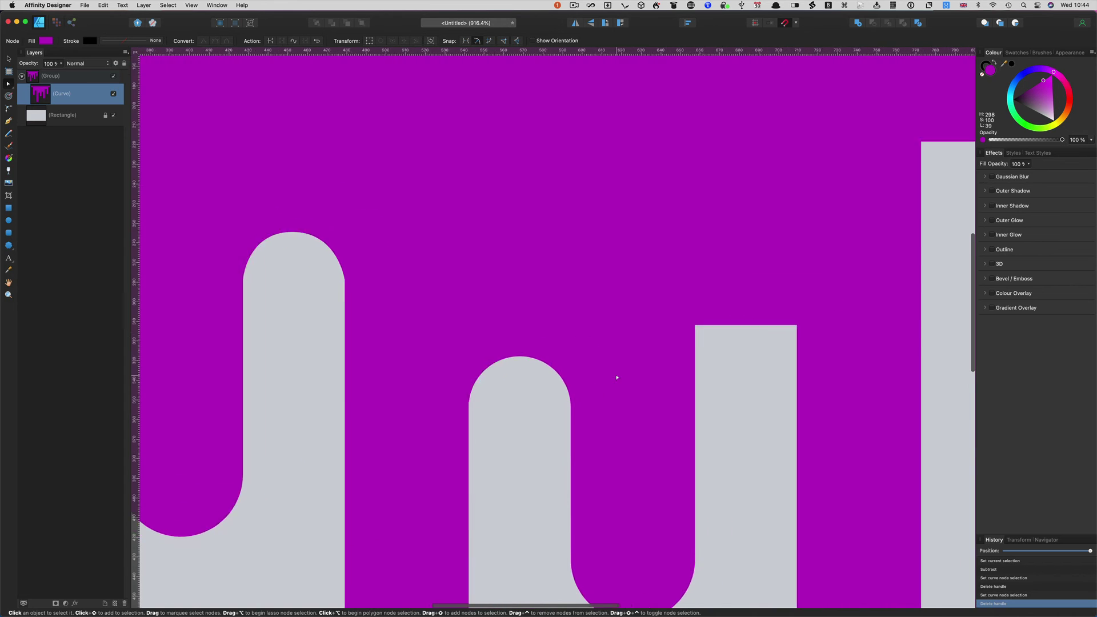
pyautogui.hscroll(-10, 617, 377)
pyautogui.scroll(4, 617, 377)
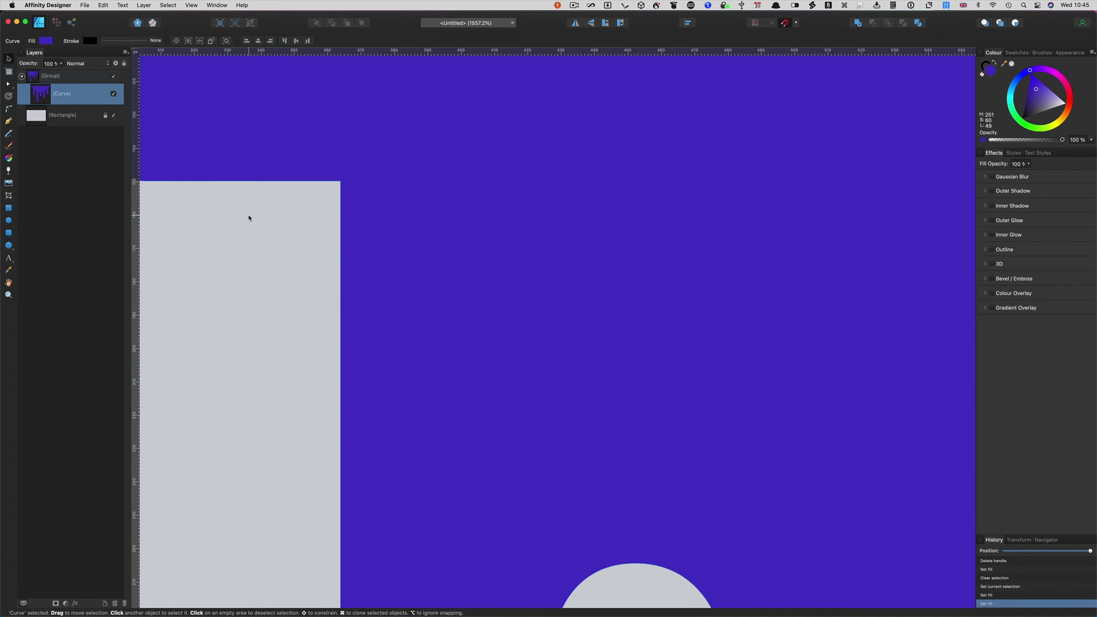
pyautogui.scroll(3, 247, 218)
pyautogui.hscroll(-5, 247, 217)
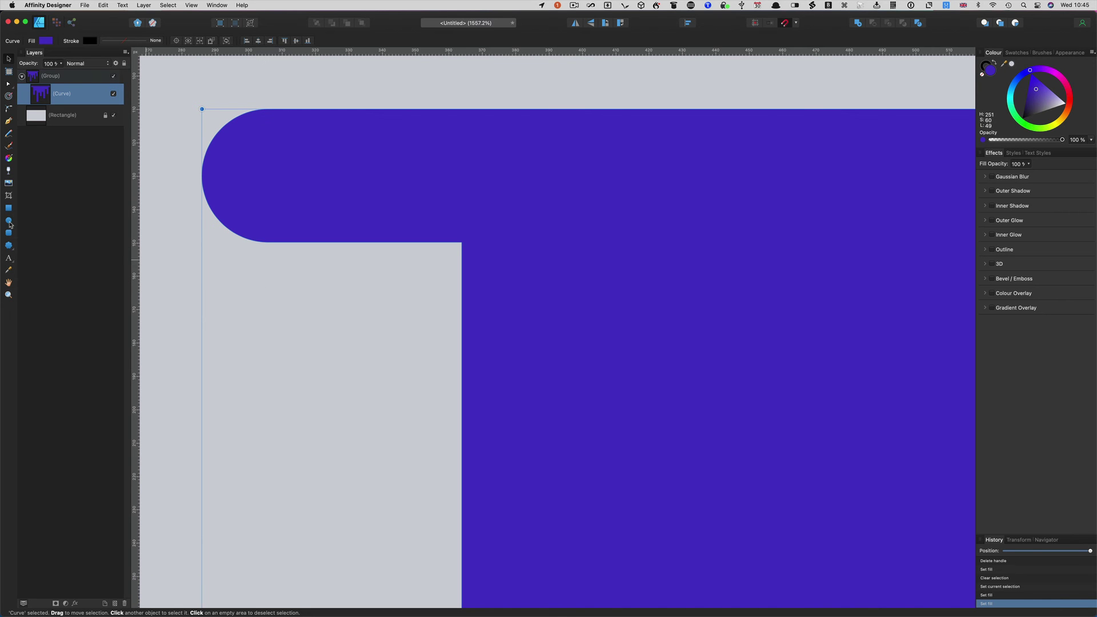
pyautogui.click(9, 221)
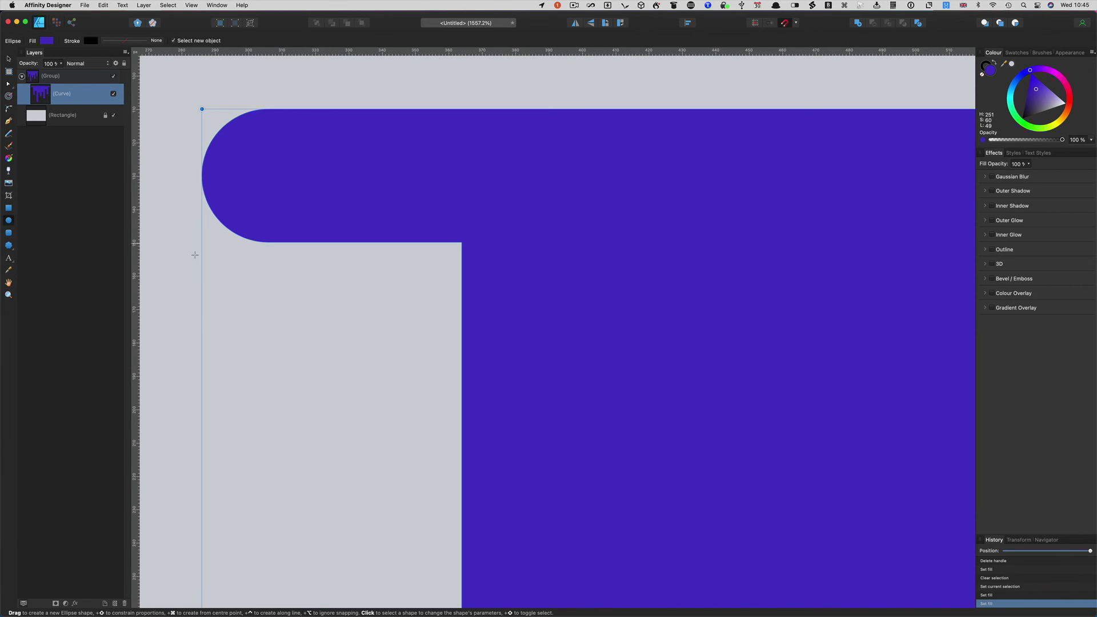
pyautogui.moveTo(390, 302); pyautogui.dragTo(477, 250)
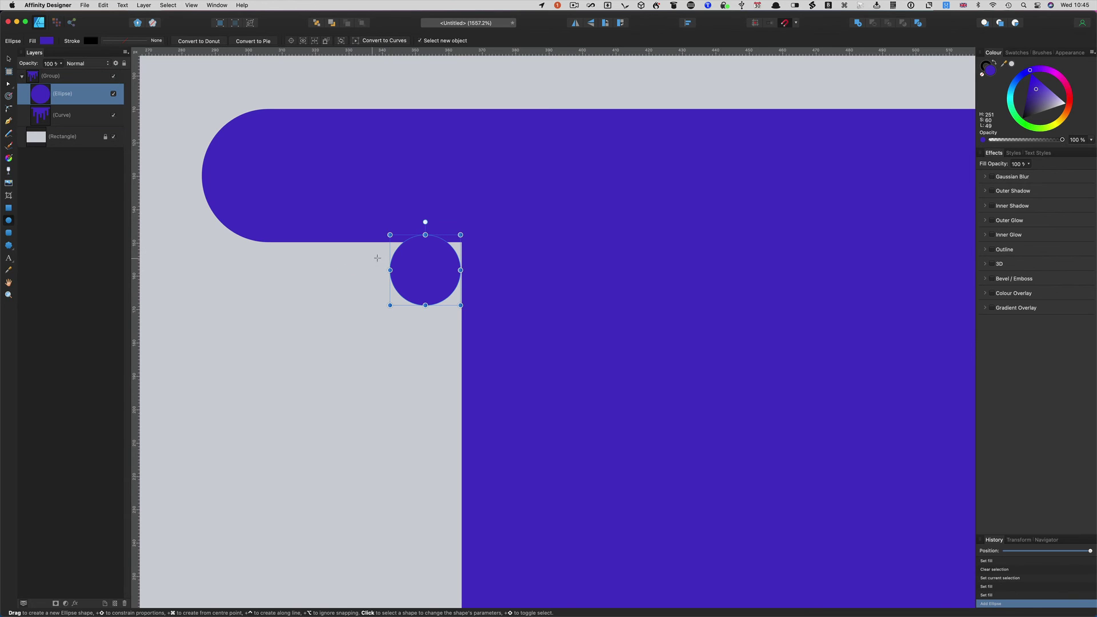
# Move the circle so it touches both the top bar's lower edge and the first drip's outer edge
pyautogui.click(8, 59)
pyautogui.moveTo(414, 259); pyautogui.dragTo(415, 270)
pyautogui.scroll(8, 415, 271)
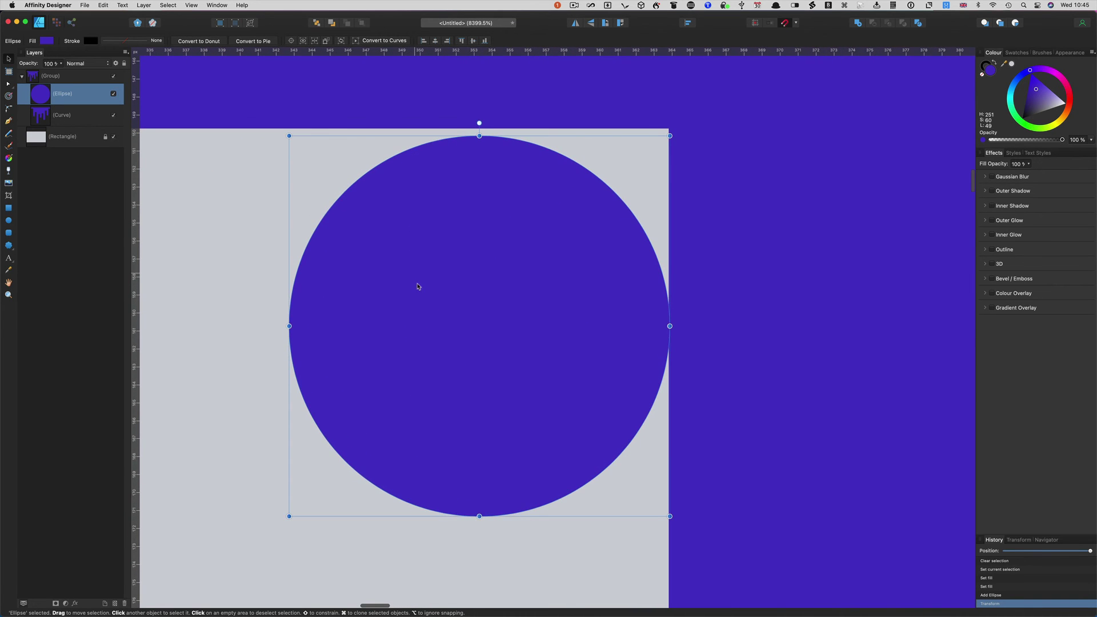
pyautogui.moveTo(495, 307); pyautogui.dragTo(494, 299)
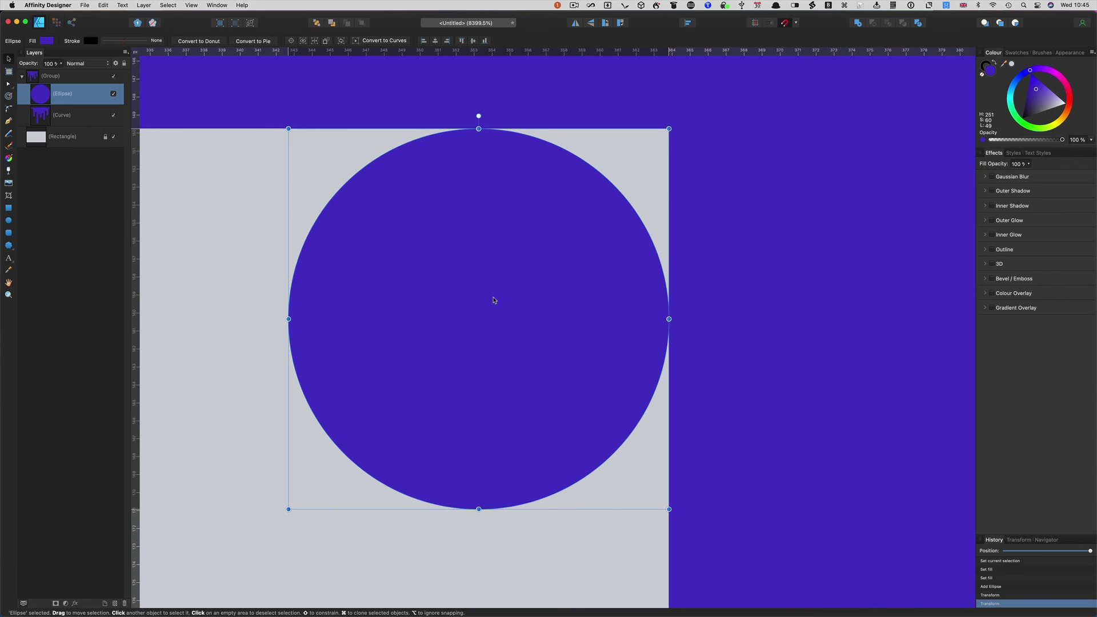
# Insert nodes on the drip curve where the circle touches its horizontal and vertical edges, and delete the corner node between them
pyautogui.click(605, 123)
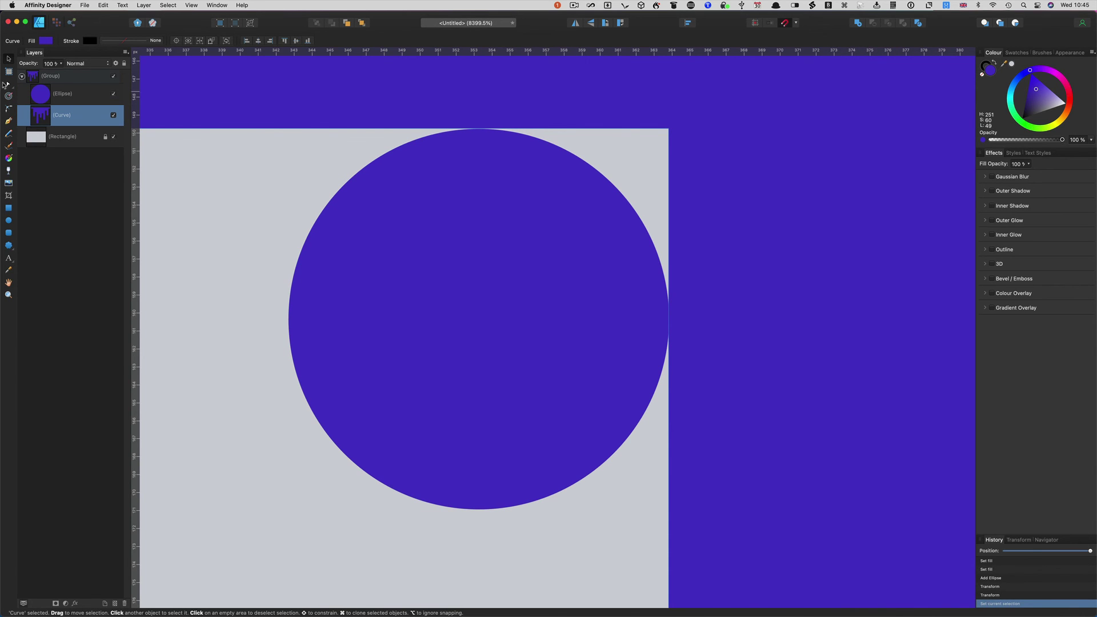
pyautogui.click(8, 84)
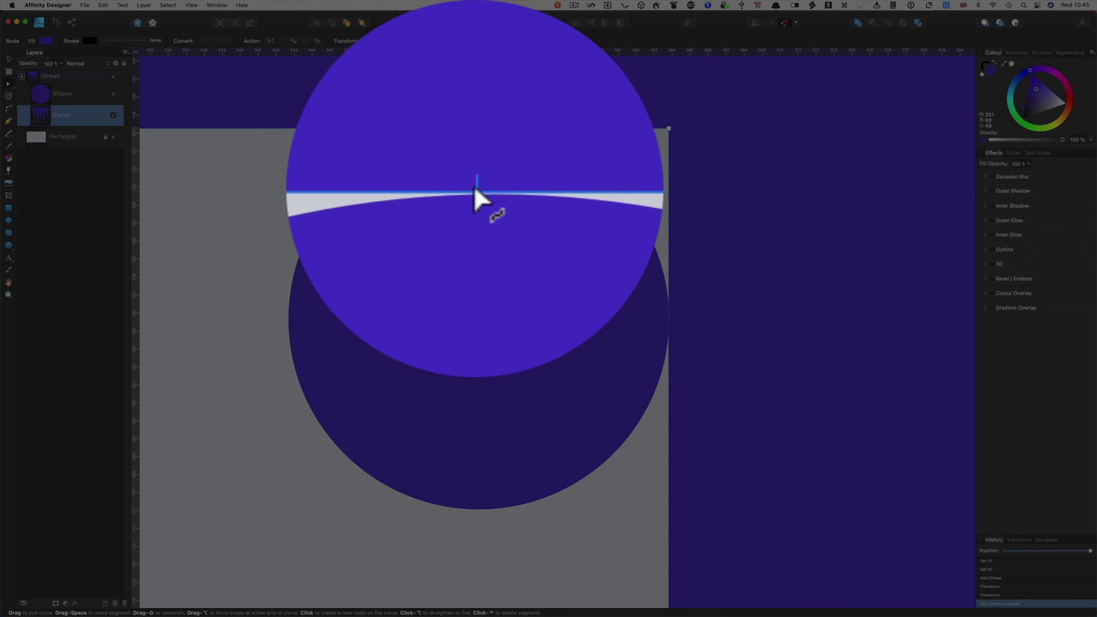
pyautogui.click(475, 128)
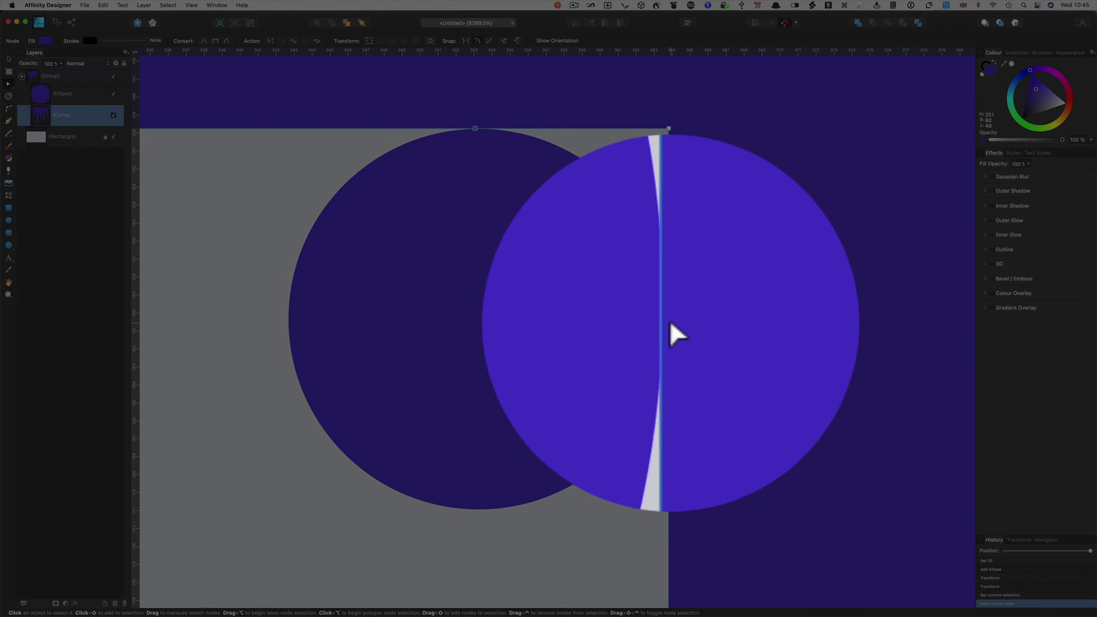
pyautogui.click(668, 324)
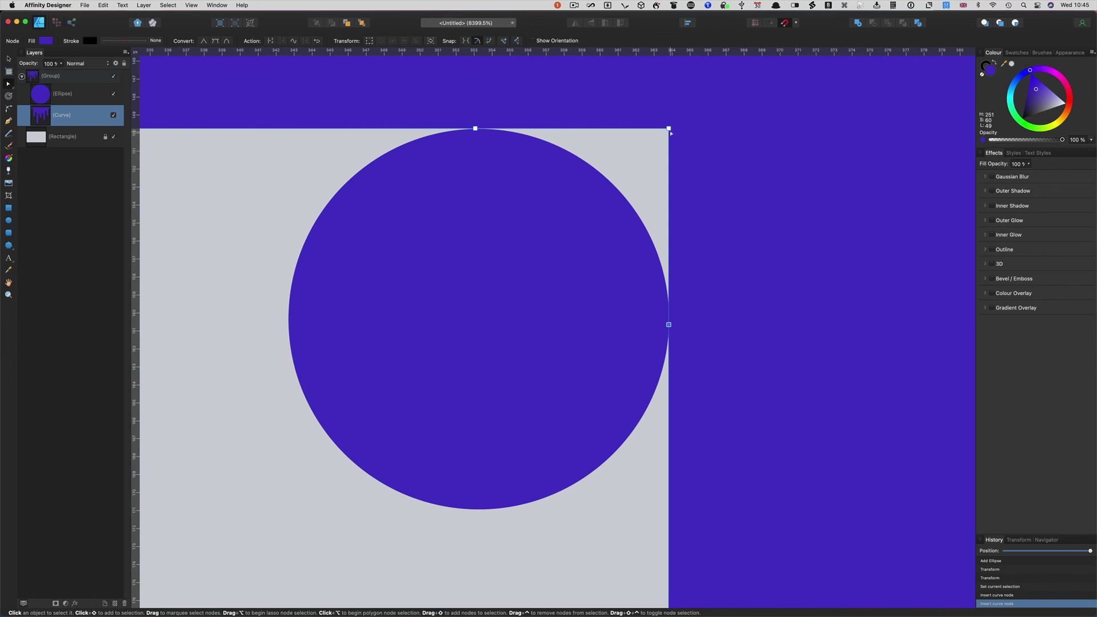
pyautogui.click(669, 129)
pyautogui.press('Delete')
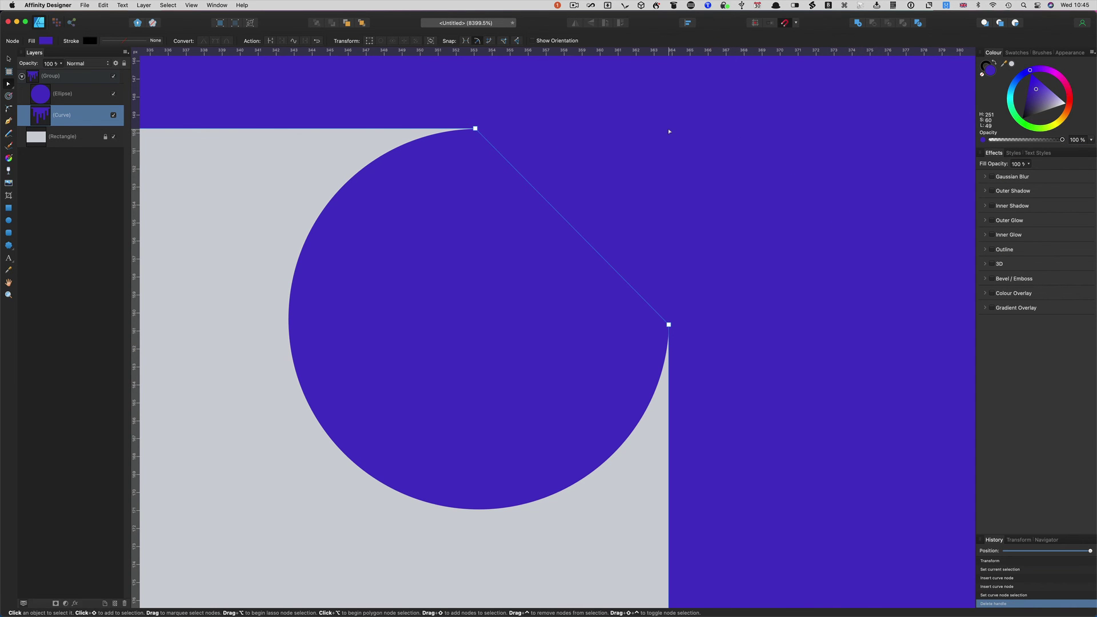
# Subtract the circle from the drip curve to round the corner between the top bar and the first drip
pyautogui.click(9, 59)
pyautogui.click(312, 234)
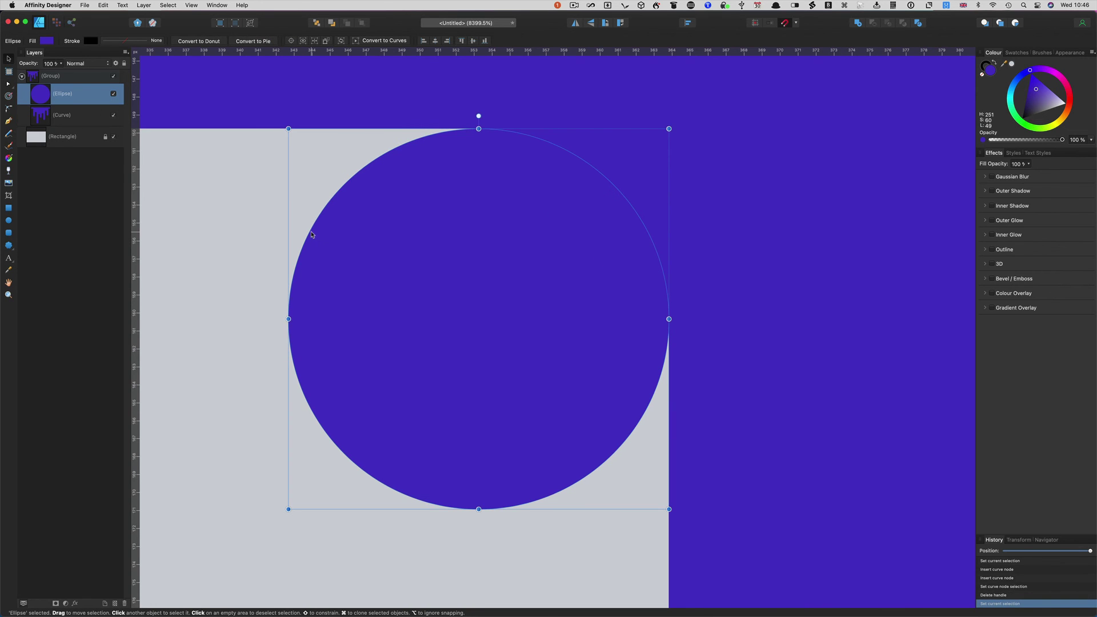
pyautogui.keyDown('shift'); pyautogui.click(258, 122); pyautogui.keyUp('shift')
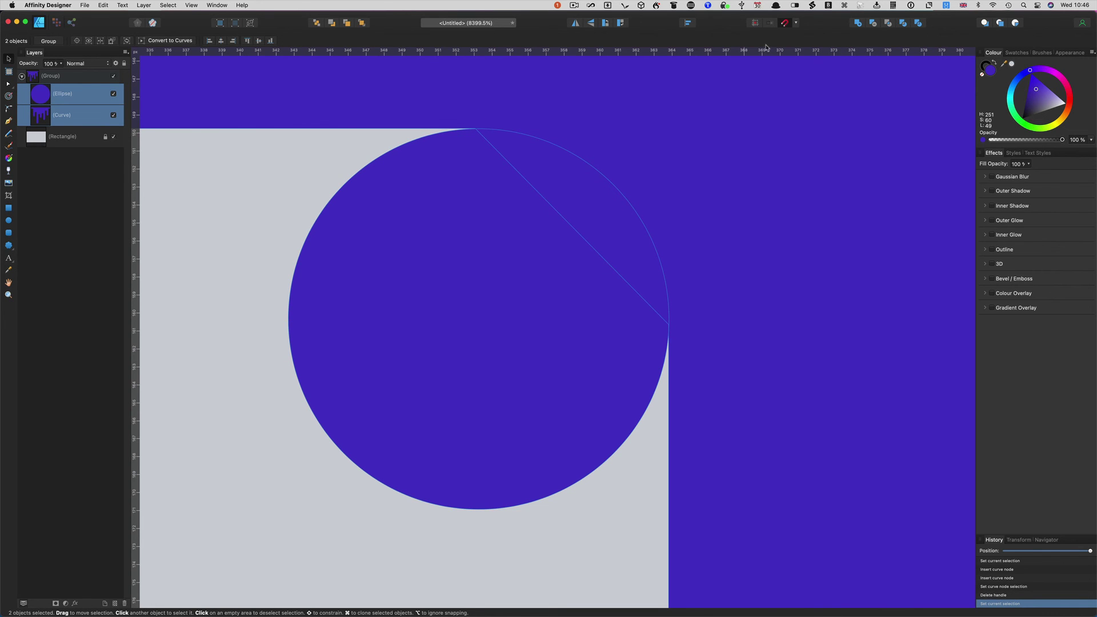
pyautogui.click(874, 23)
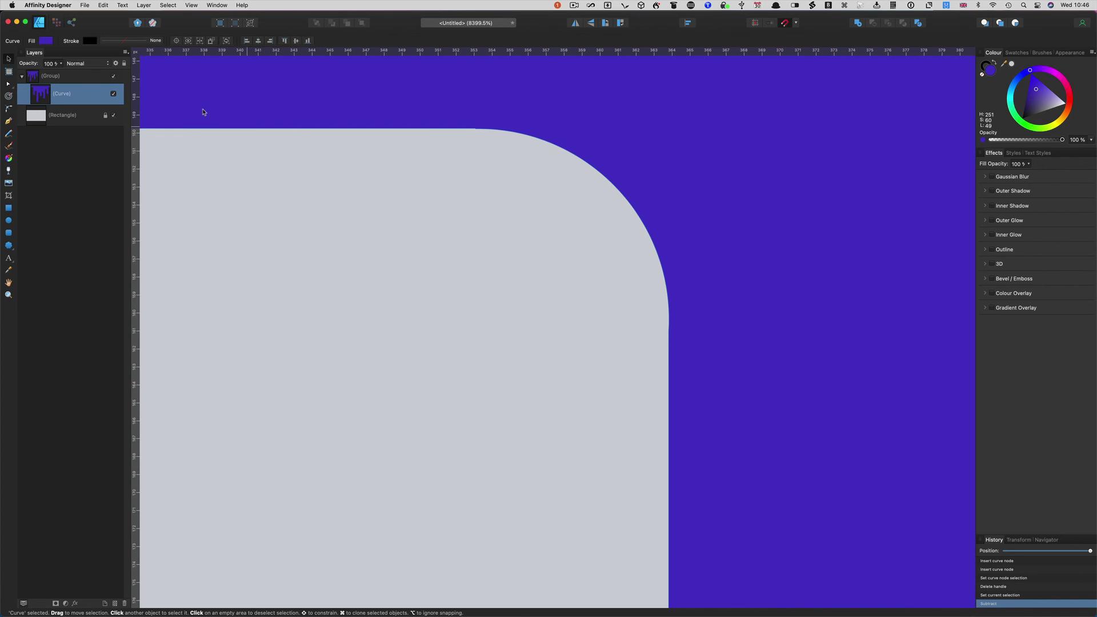
# Delete the stray nodes beside both ends of the rounded corner between the top bar and the first drip
pyautogui.click(8, 84)
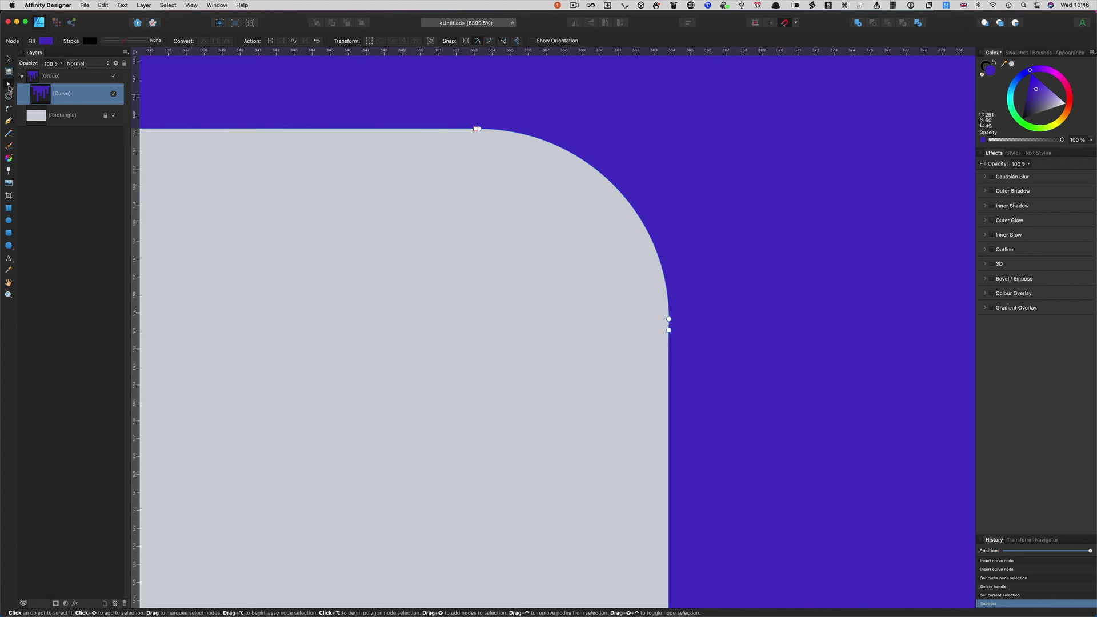
pyautogui.click(476, 129)
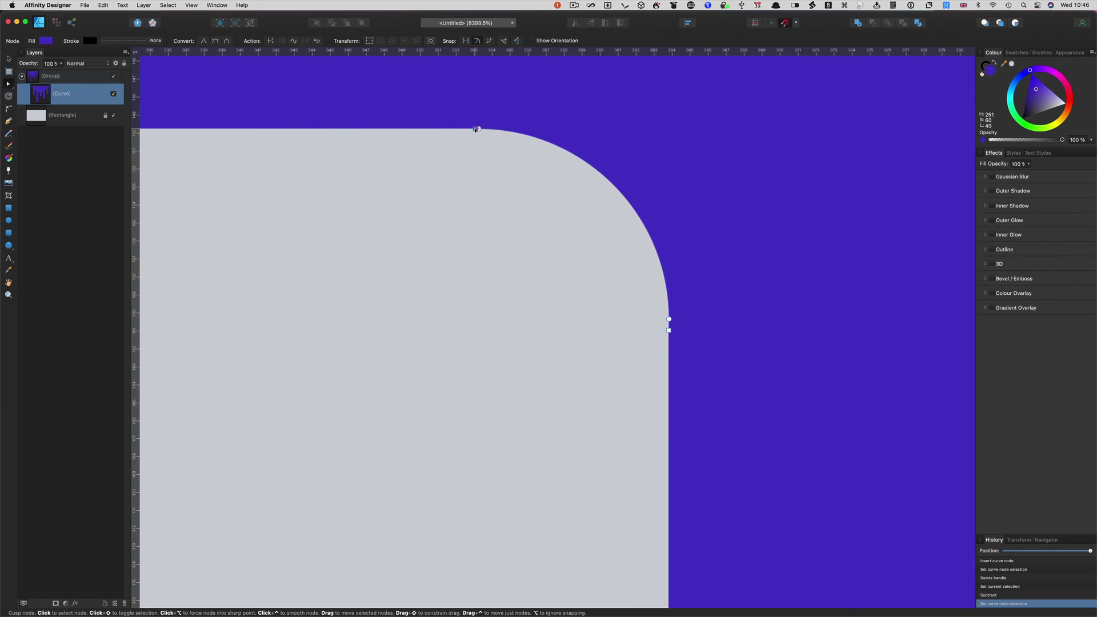
pyautogui.keyDown('alt'); pyautogui.click(476, 129); pyautogui.keyUp('alt')
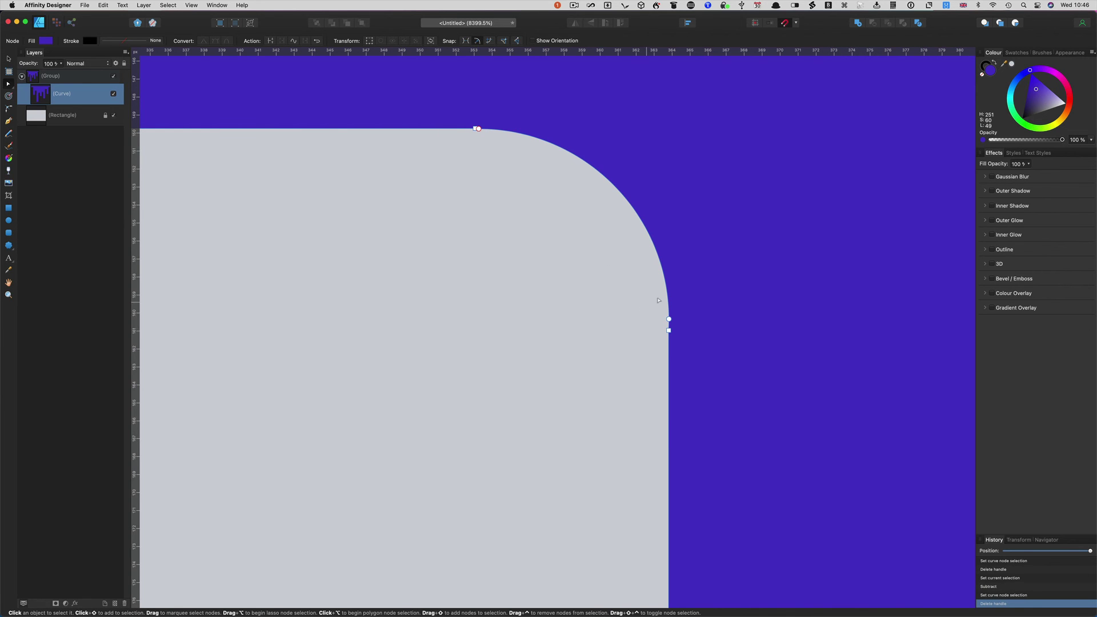
pyautogui.keyDown('alt'); pyautogui.click(669, 319); pyautogui.keyUp('alt')
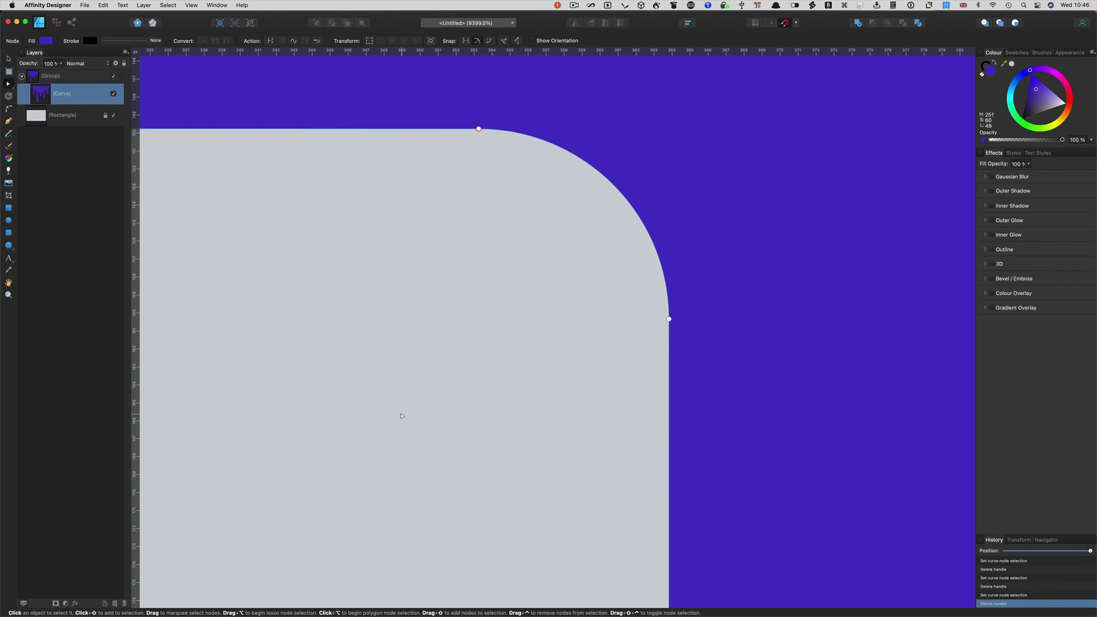
# Apply a 3D layer effect with a radius of 22.2 px to the drip curve and inspect the whole shape
pyautogui.scroll(-10, 396, 417)
pyautogui.scroll(-2, 284, 463)
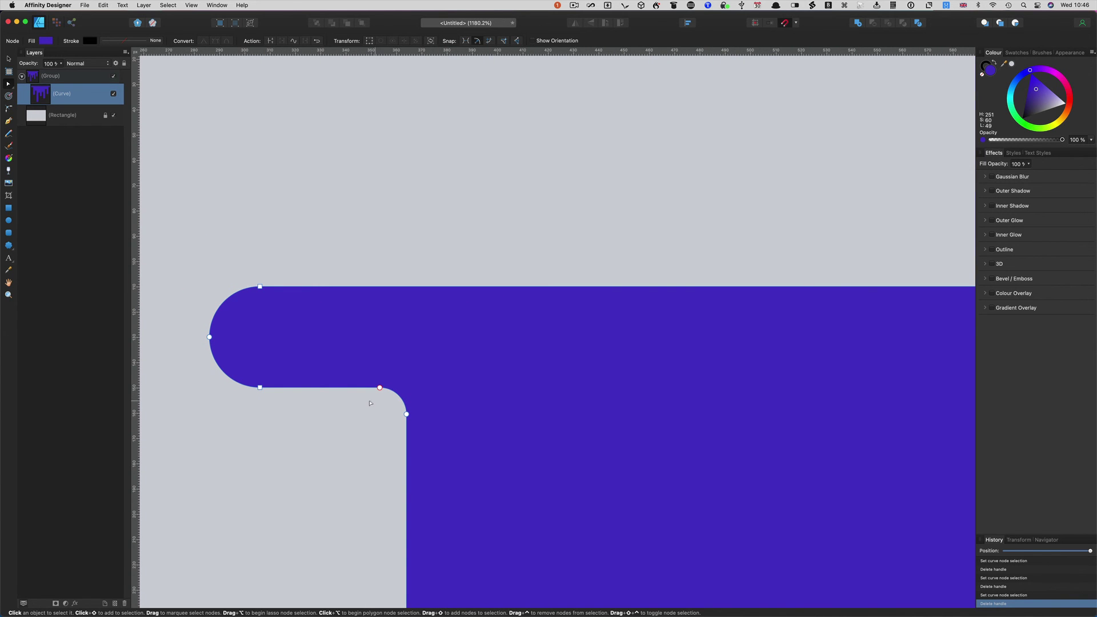
pyautogui.scroll(-5, 369, 404)
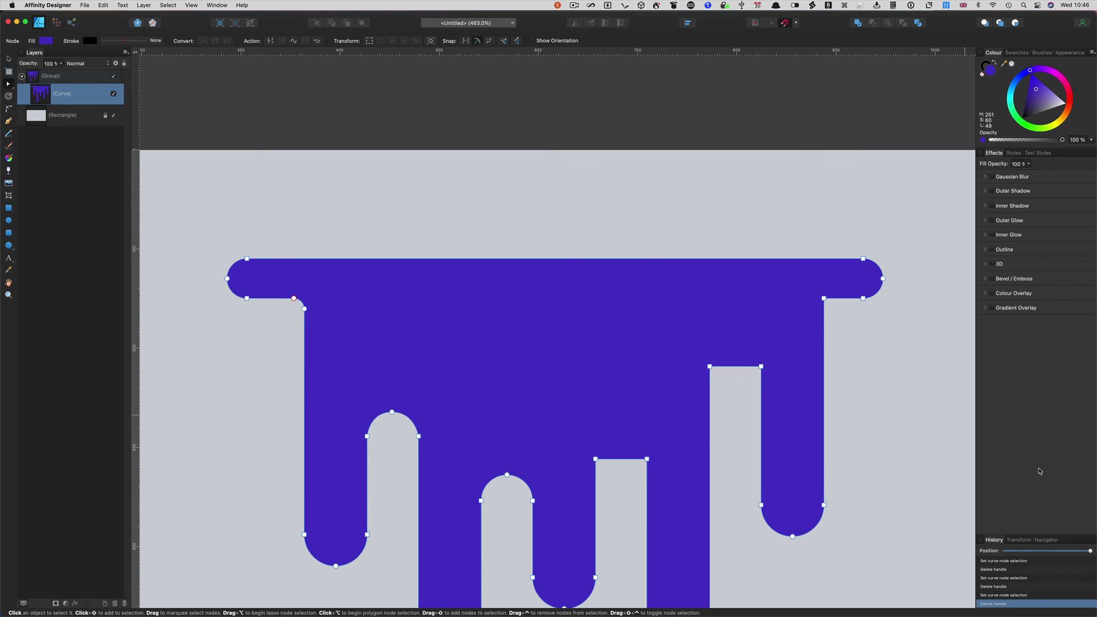
pyautogui.click(1014, 153)
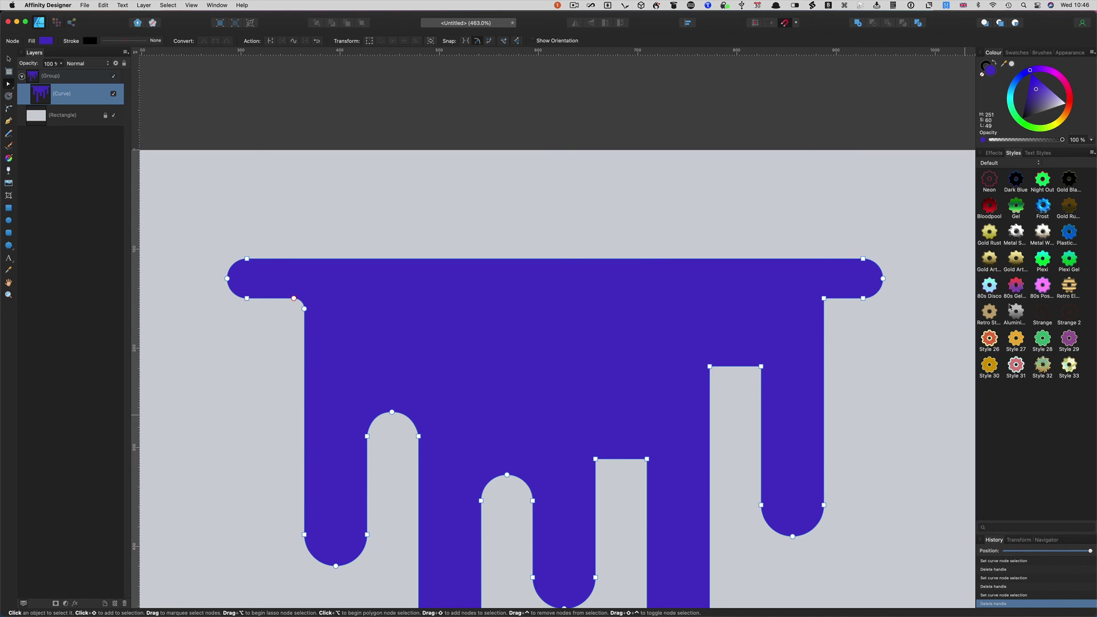
pyautogui.click(994, 153)
pyautogui.click(992, 264)
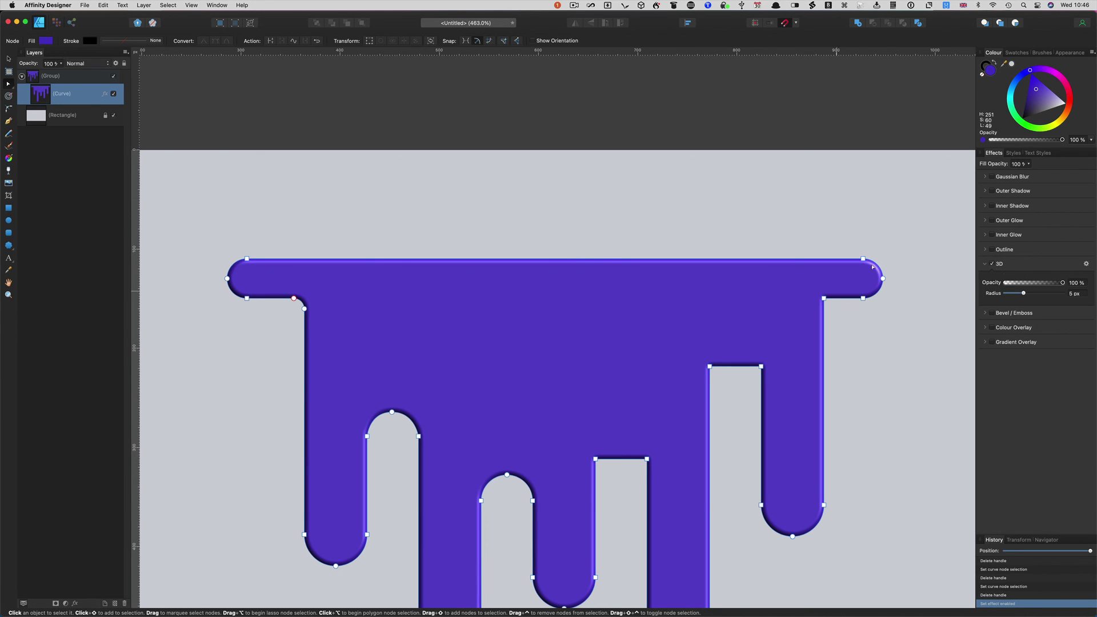
pyautogui.moveTo(1023, 293); pyautogui.dragTo(1037, 293)
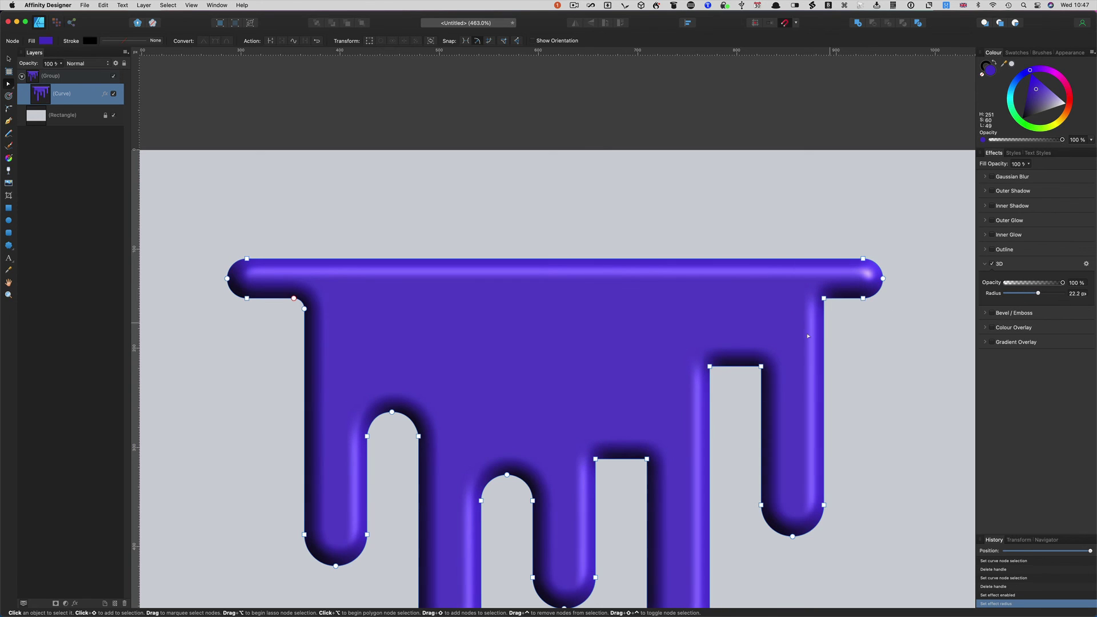
pyautogui.scroll(-5, 775, 364)
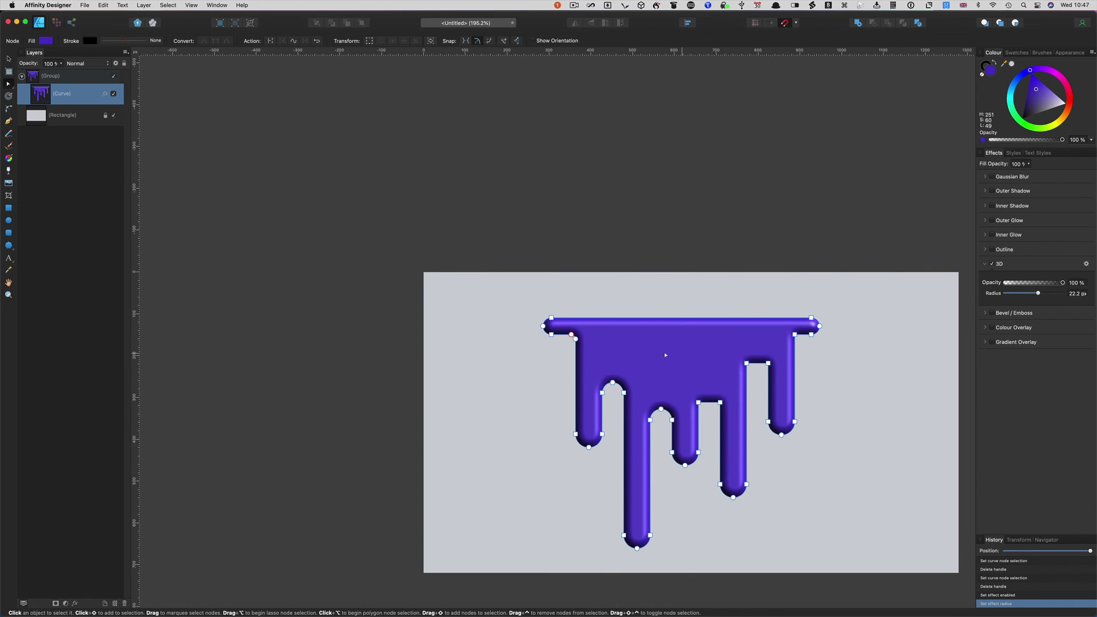
pyautogui.scroll(6, 594, 340)
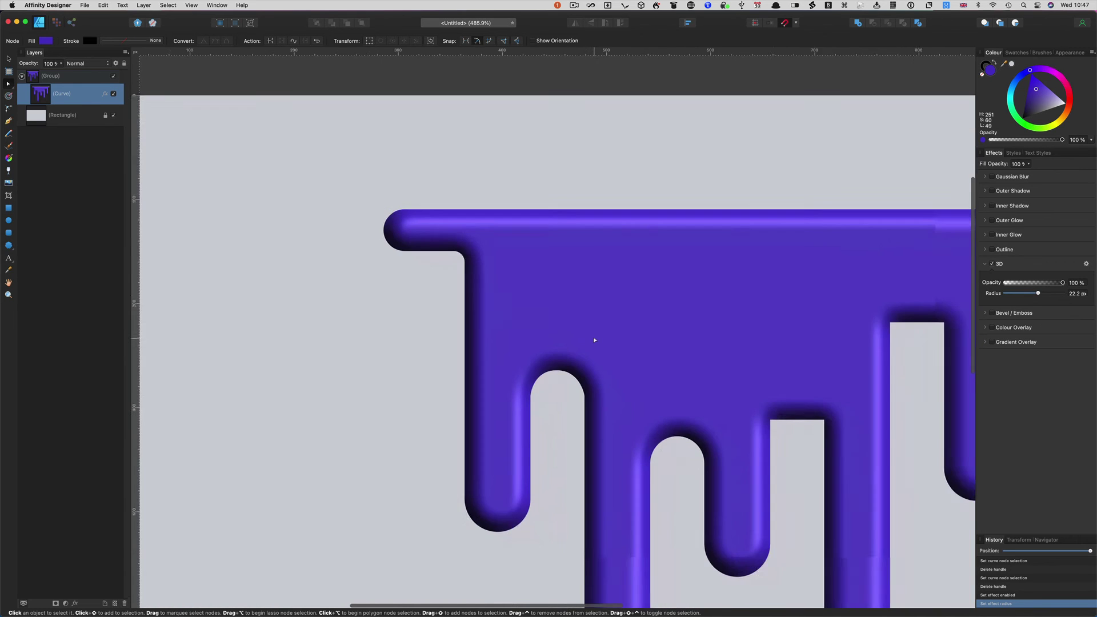
pyautogui.scroll(-1, 595, 341)
pyautogui.hscroll(1, 594, 341)
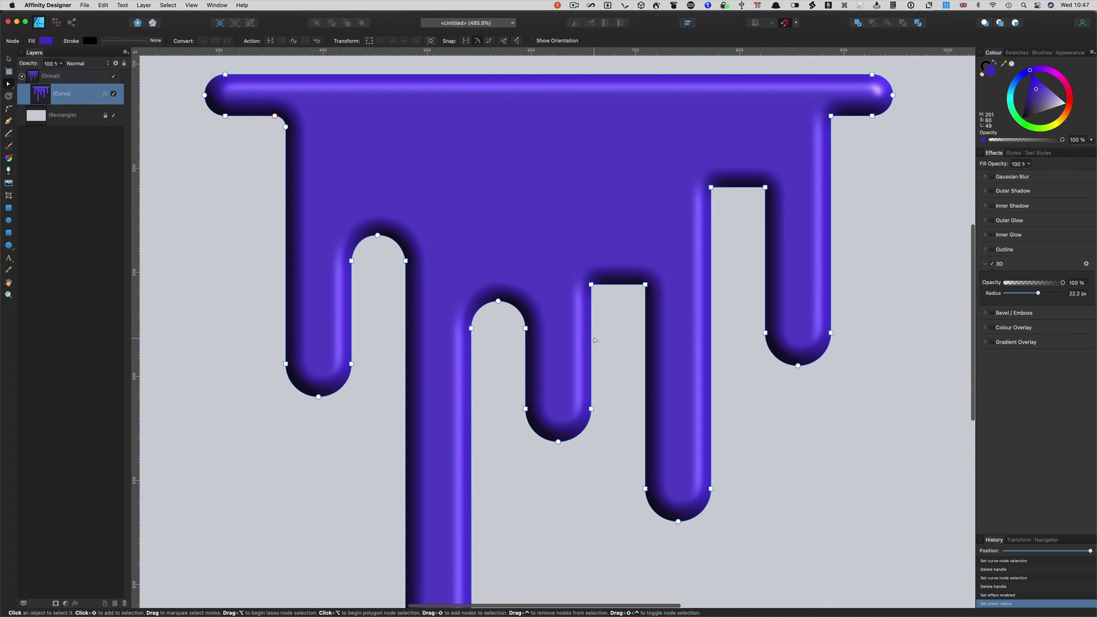